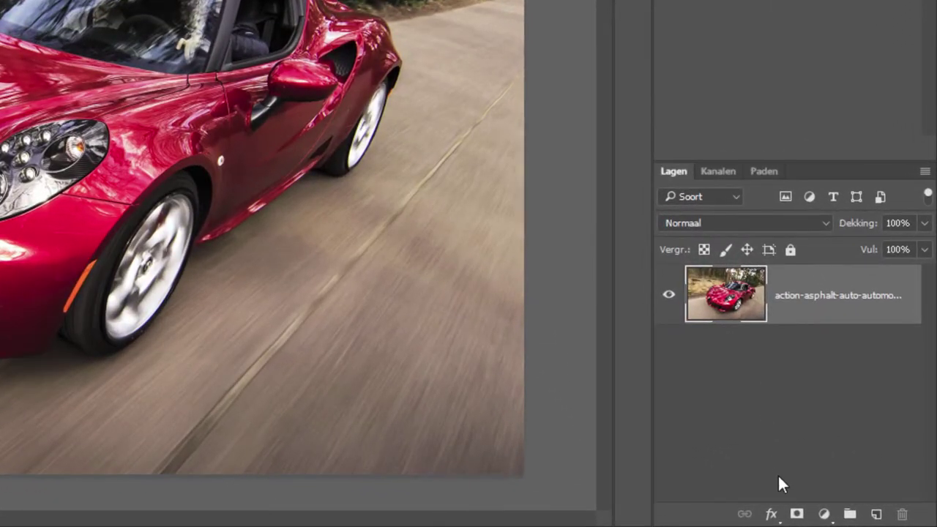
Add a Curves adjustment layer, Curven 1, and pull the RGB curve down to darken the photo.
click(824, 514)
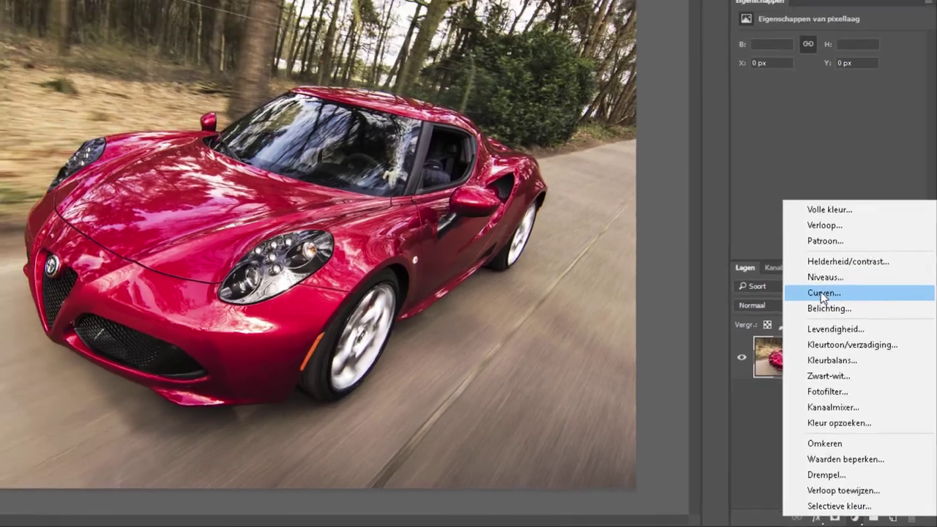
click(847, 346)
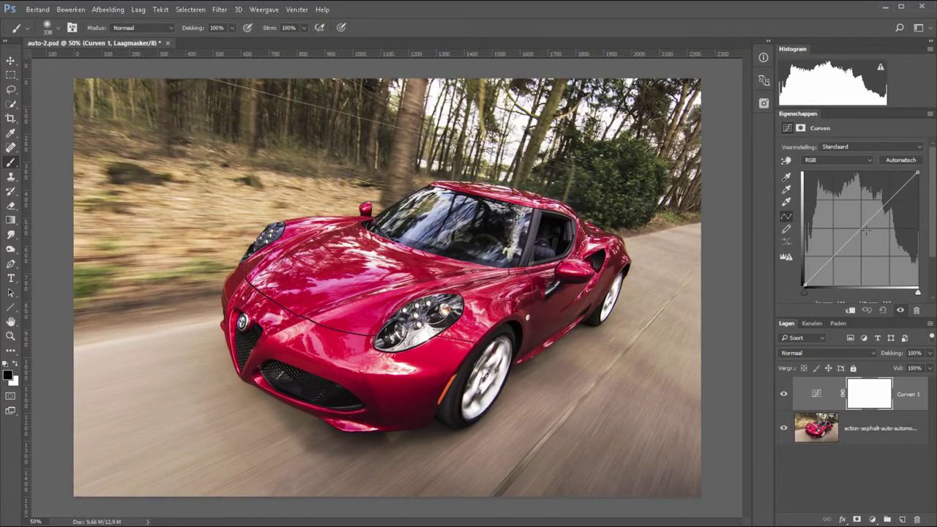
drag(866, 231, 876, 248)
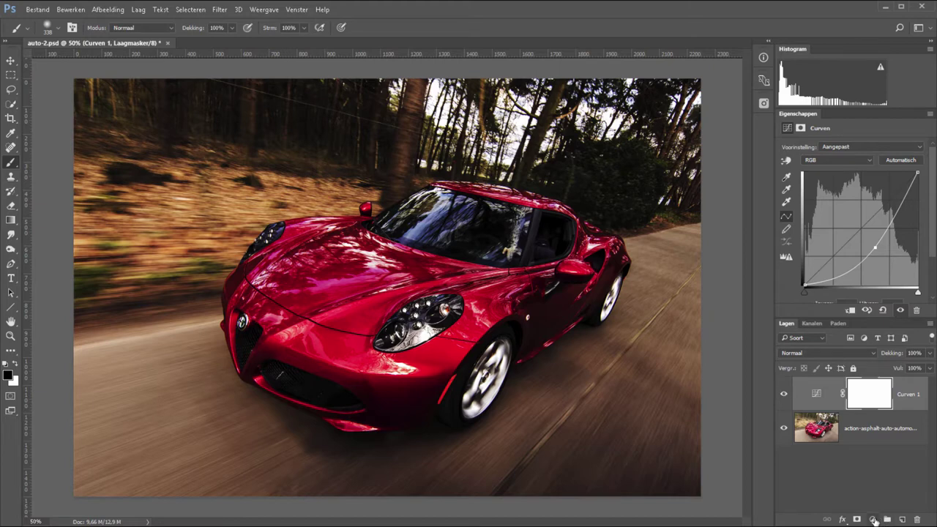
click(872, 519)
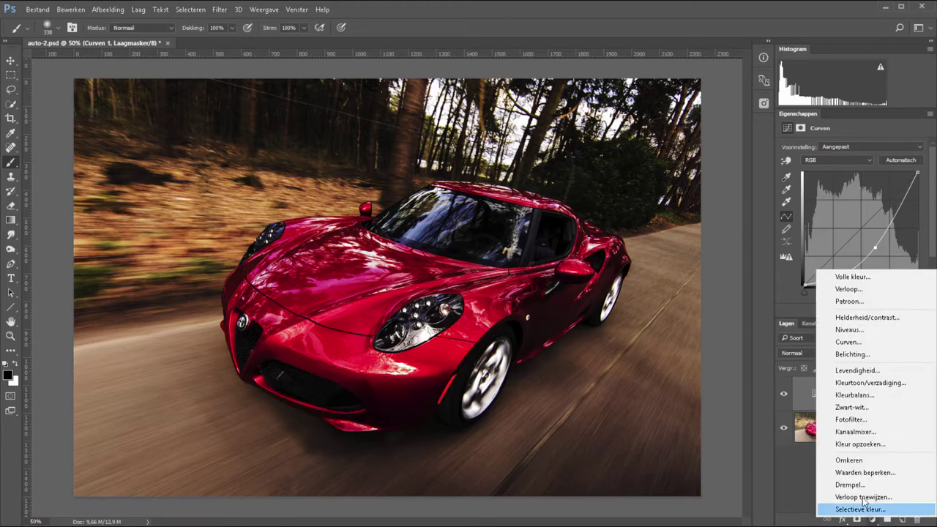
Add a Hue/Saturation adjustment layer with Verzadiging set to -62.
click(858, 384)
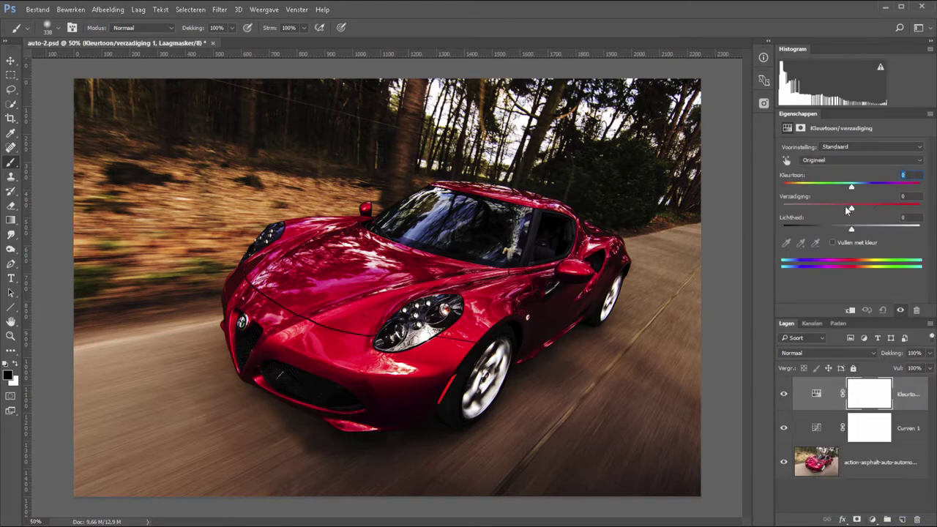
drag(849, 209, 808, 209)
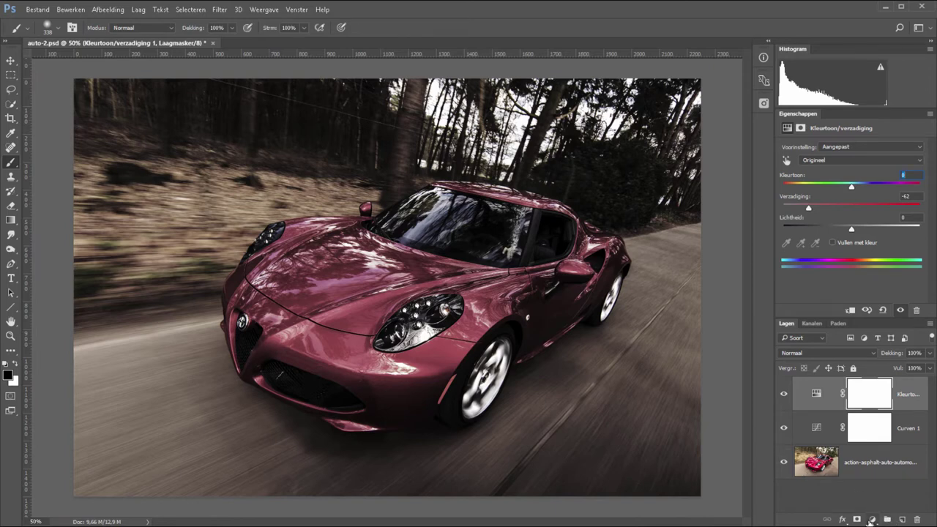
click(872, 520)
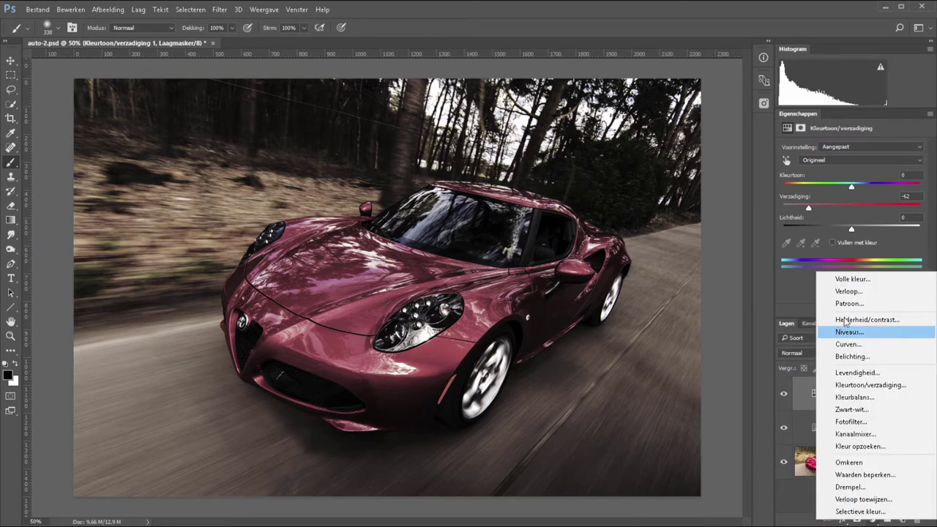
Add a dark purple (#4c3e8f) Volle kleur fill layer in Vermenigvuldigen blend mode.
click(855, 280)
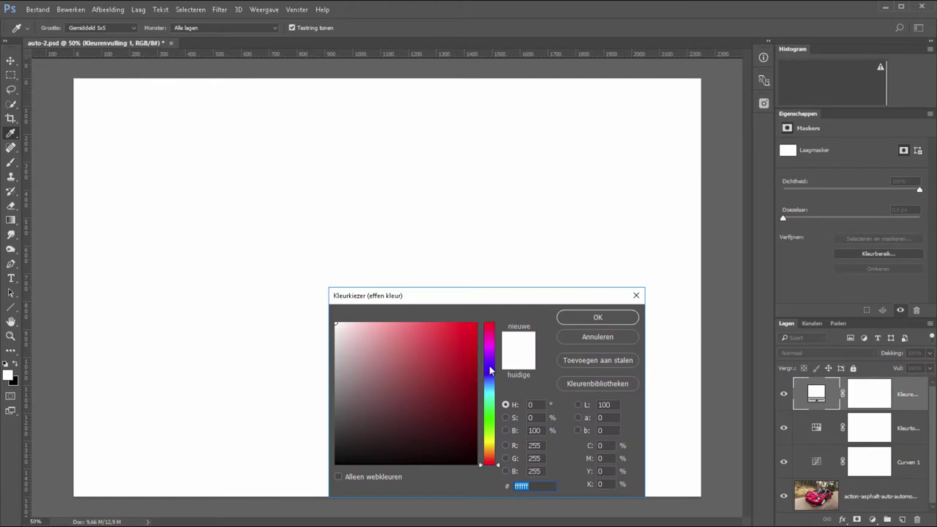
text(4c3e8f)
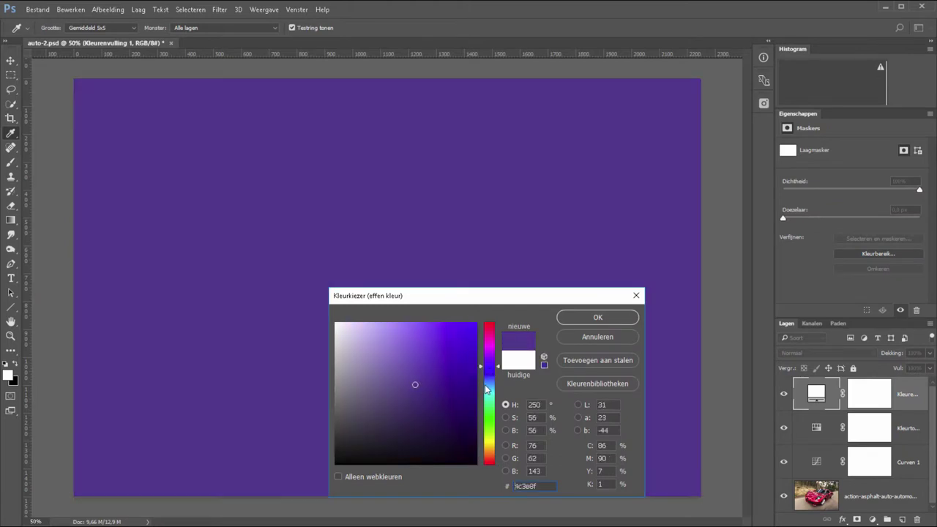
drag(447, 396, 418, 403)
click(597, 317)
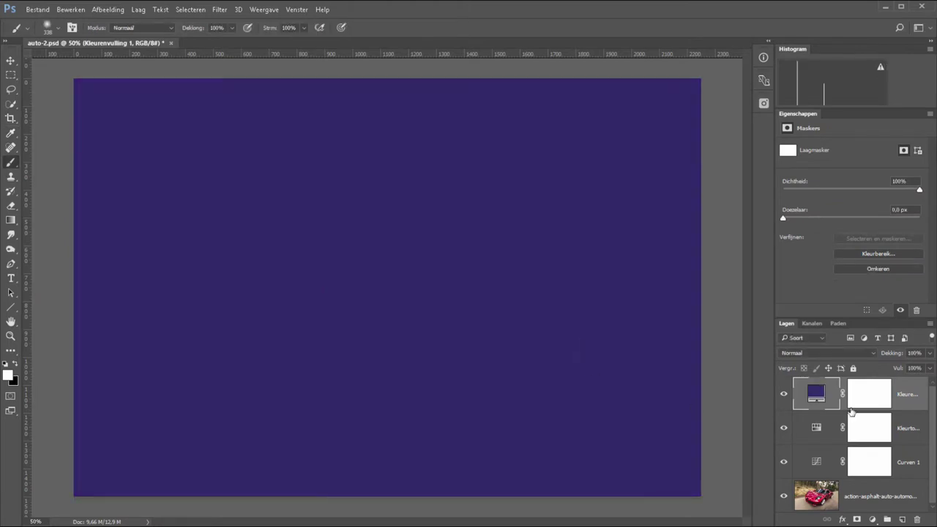
click(817, 352)
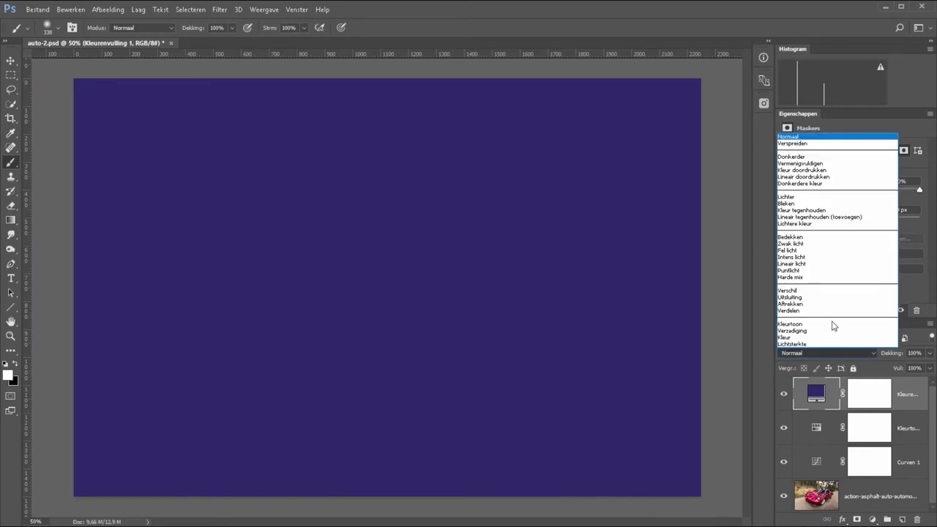
click(792, 163)
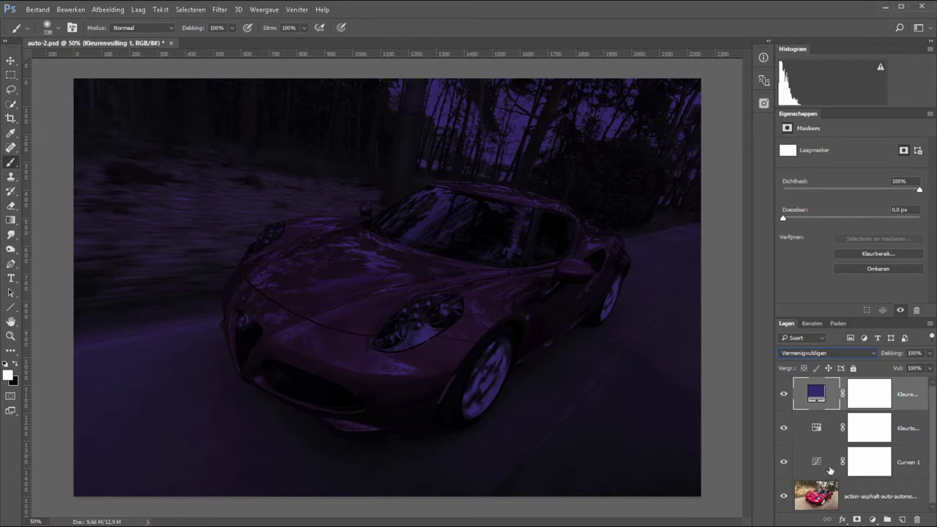
Raise the Curven 1 curve slightly and recolour the fill layer to lighter blue-violet #3f4a83.
click(817, 463)
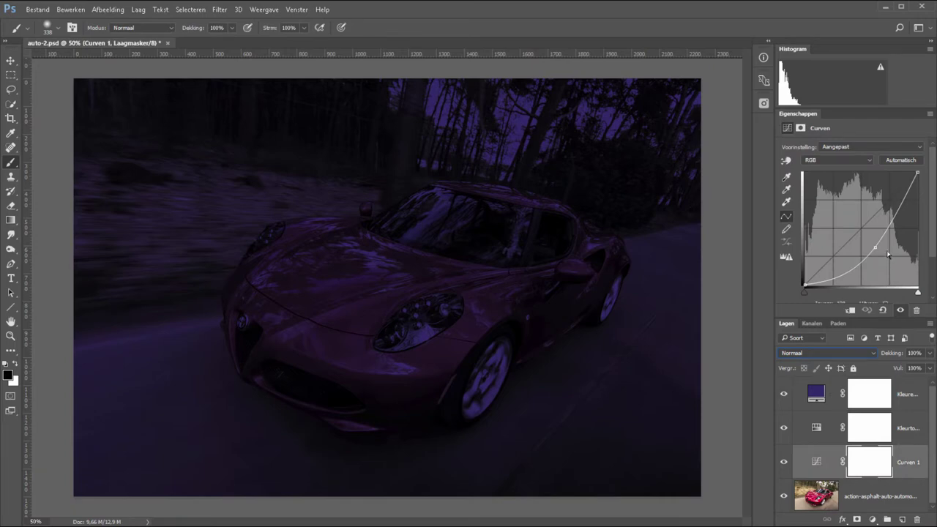
drag(874, 244, 876, 235)
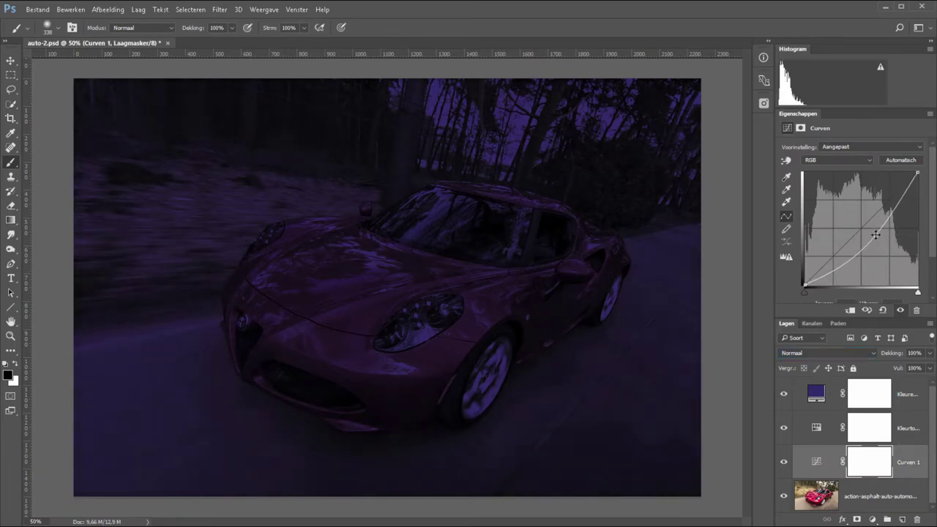
double_click(816, 394)
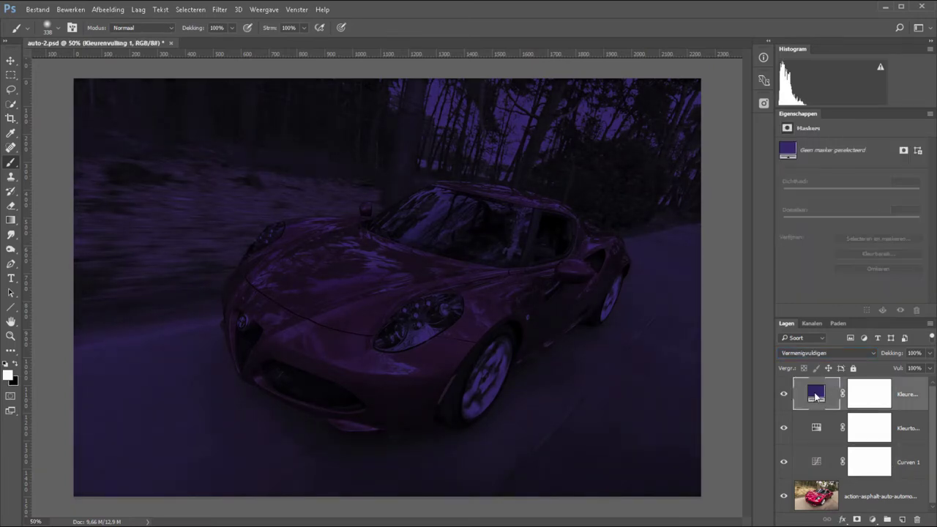
drag(514, 299, 247, 328)
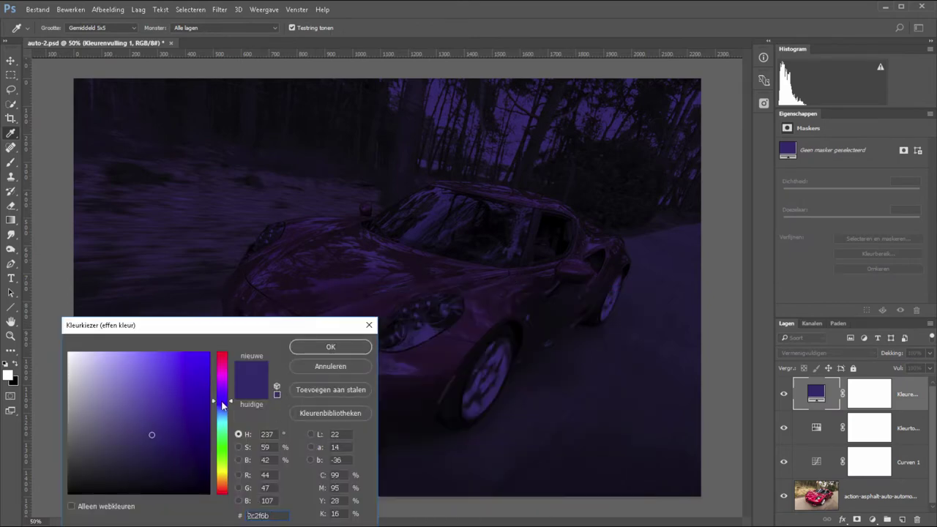
drag(225, 404, 225, 407)
click(171, 438)
drag(162, 446, 142, 420)
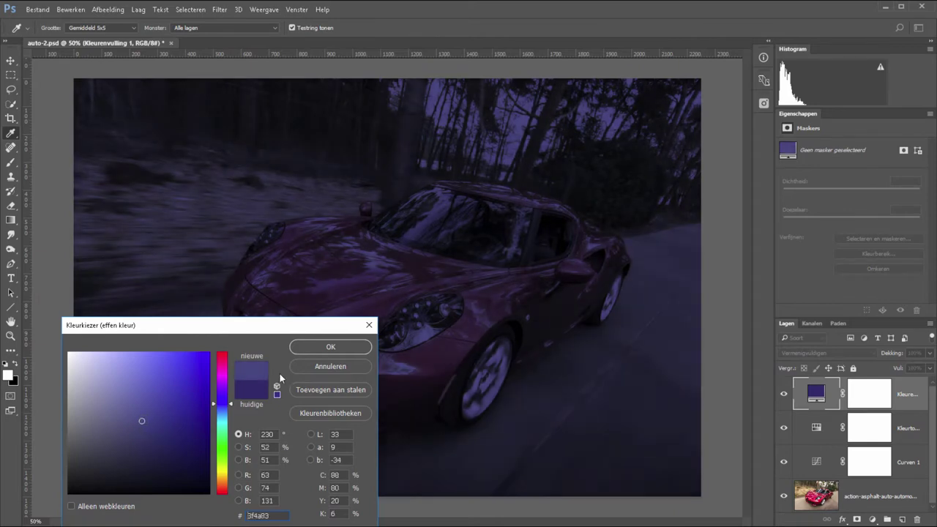
click(313, 350)
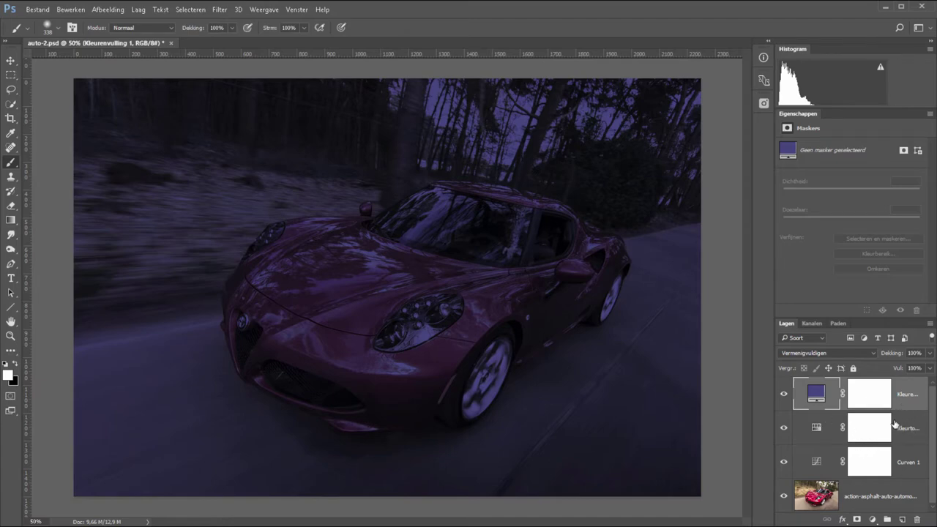
Group the three adjustment layers and name the group Nacht.
shift+click(908, 465)
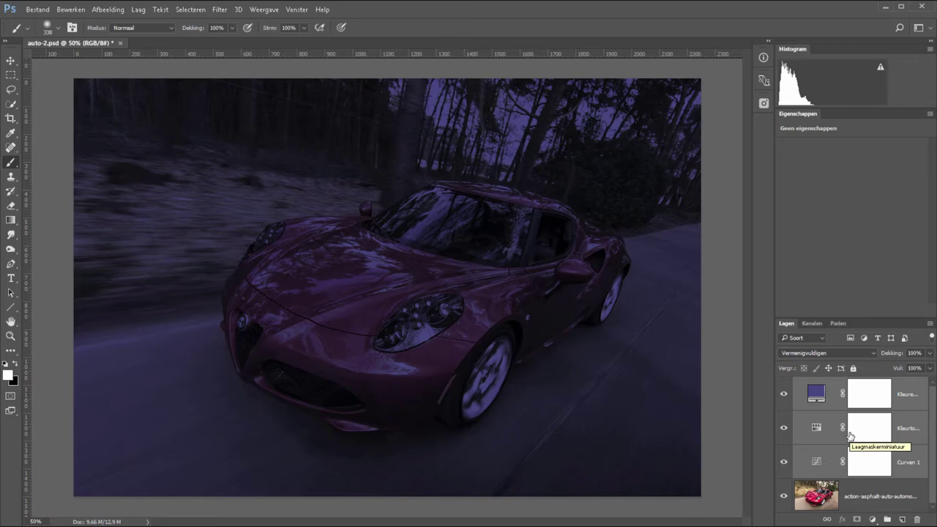
key(ctrl+g)
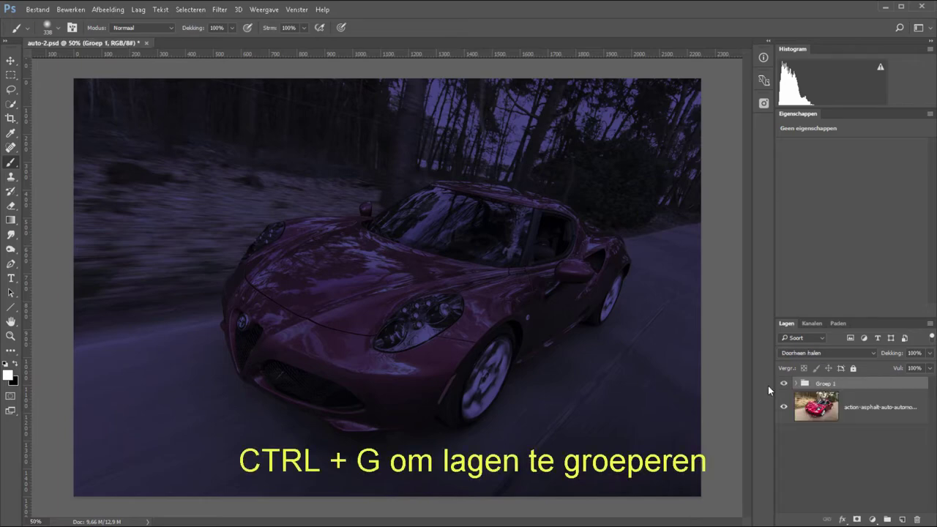
double_click(826, 383)
text(Nacht)
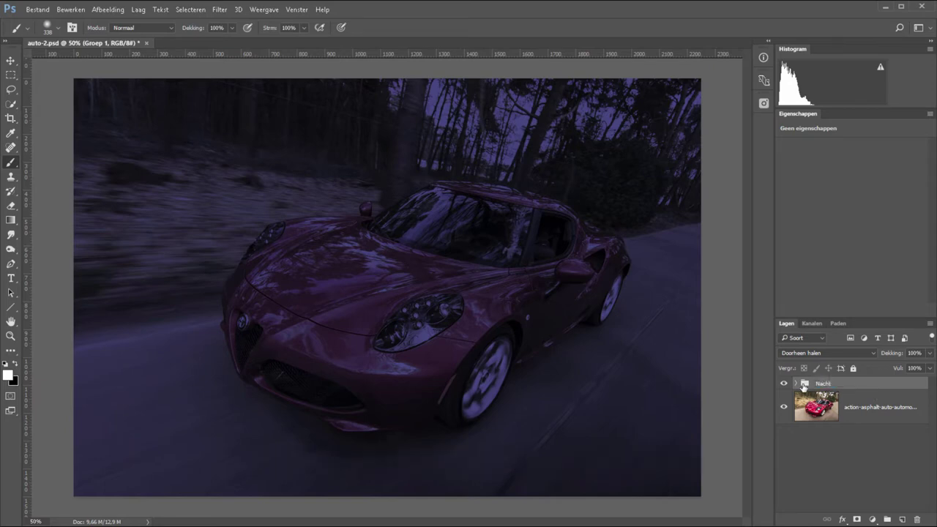
key(Return)
Toggle the Nacht group's visibility to compare, leaving it hidden.
click(784, 385)
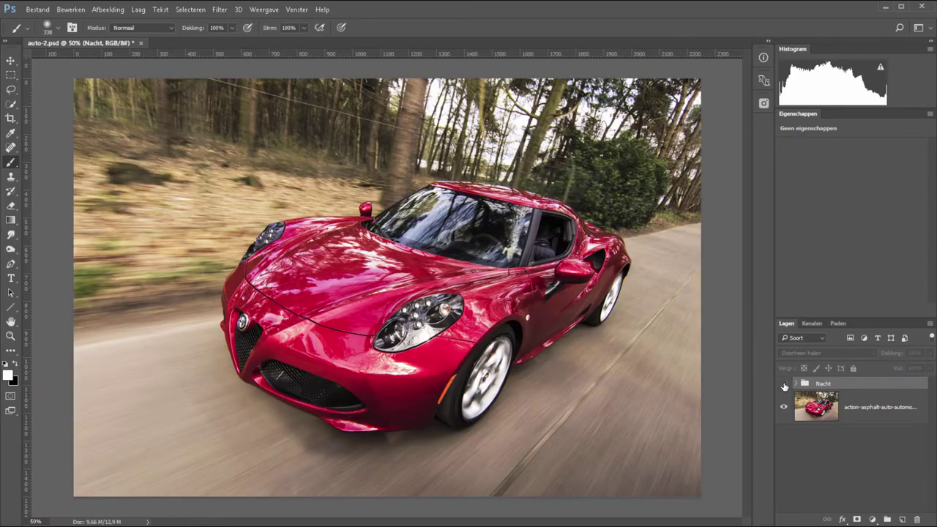
click(784, 385)
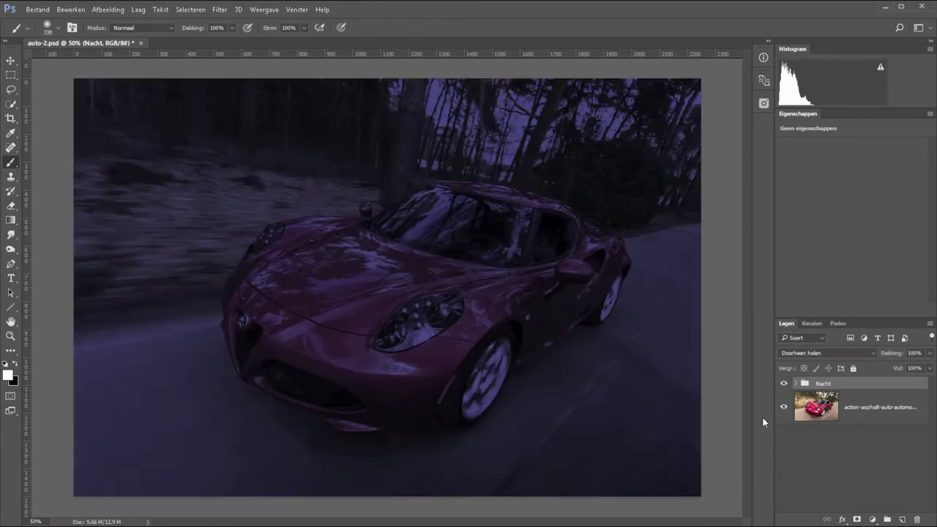
click(784, 385)
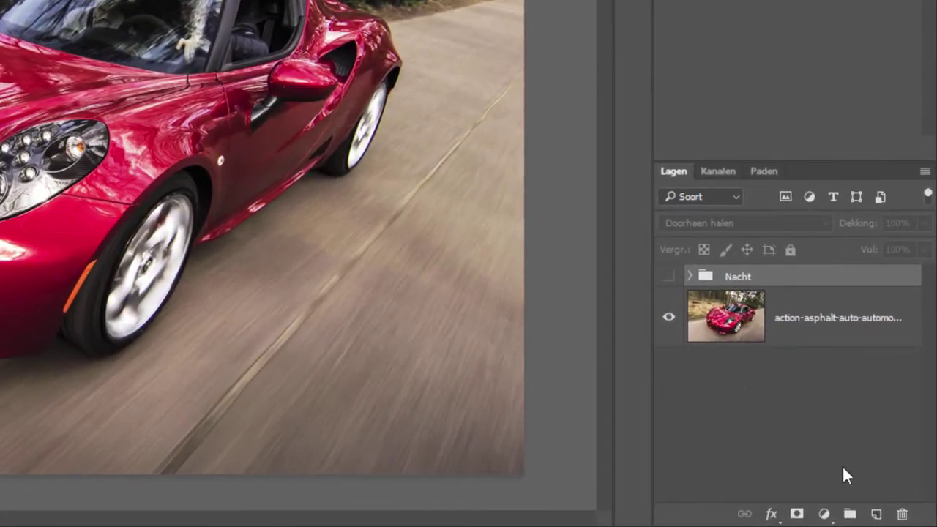
Add empty layer Laag 1 above Nacht and zoom in on the car's front end.
click(876, 516)
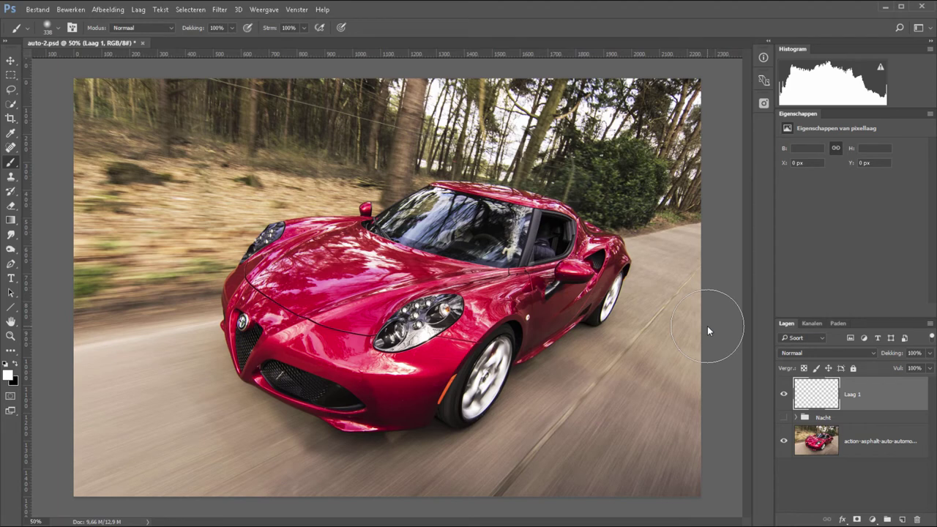
key(z)
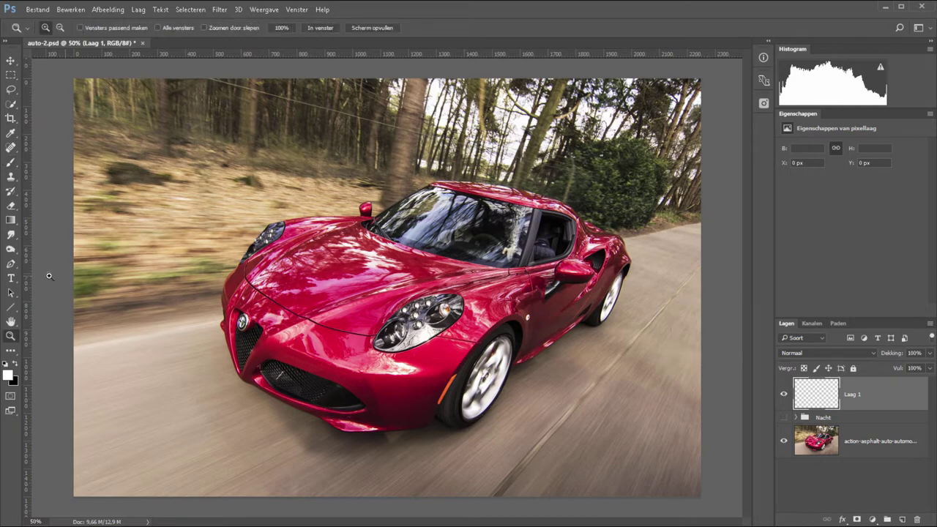
drag(51, 273, 517, 517)
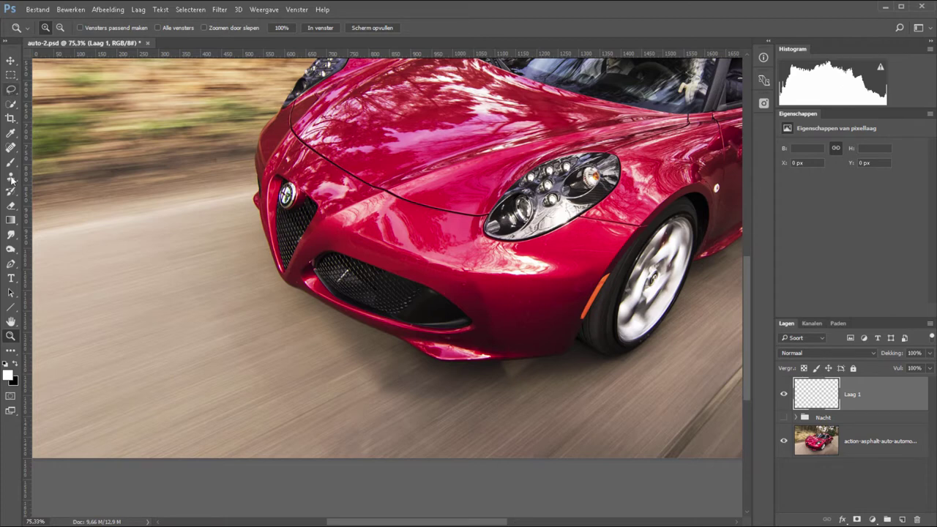
drag(377, 524, 364, 525)
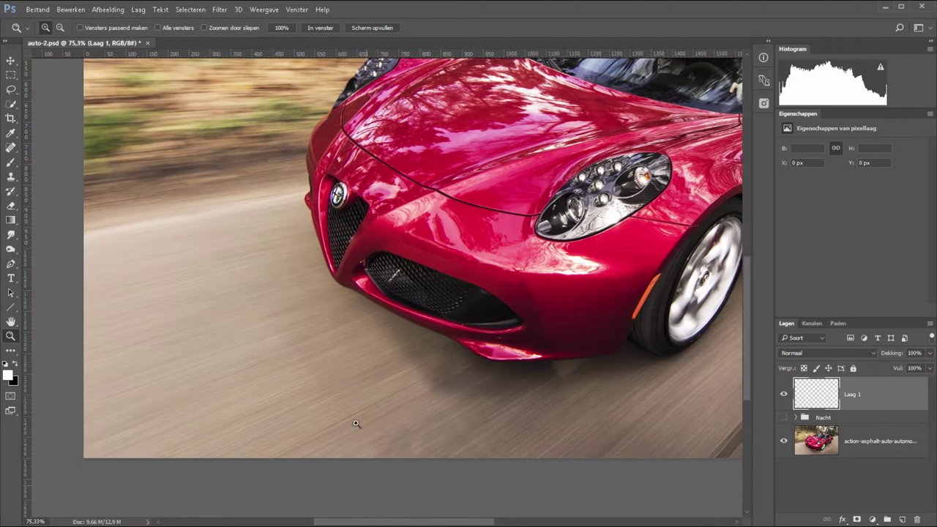
Trace the front headlight outline with the Magnetic Lasso, then zoom closer on it.
click(11, 90)
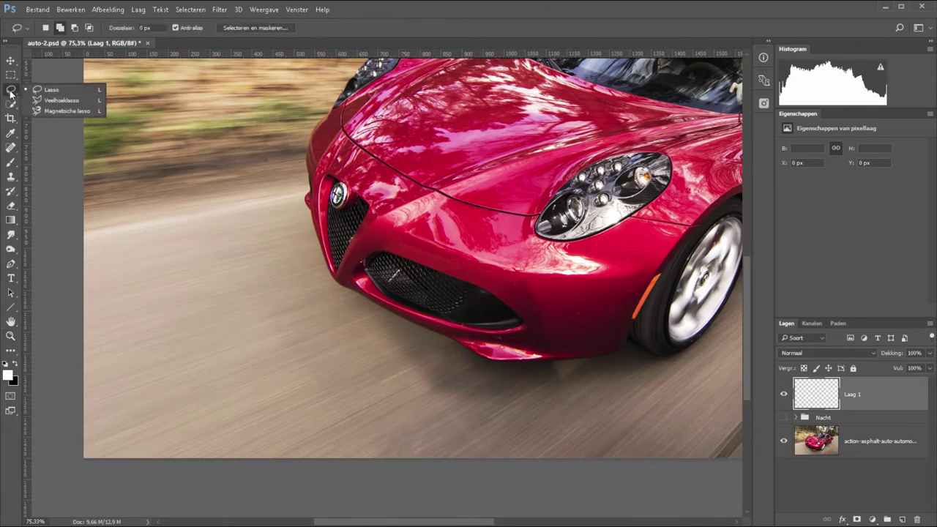
click(62, 111)
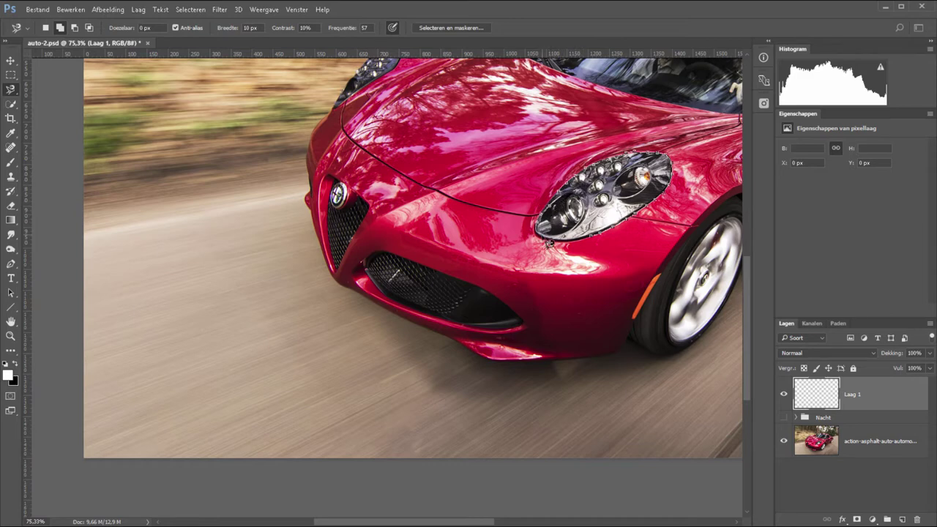
double_click(570, 244)
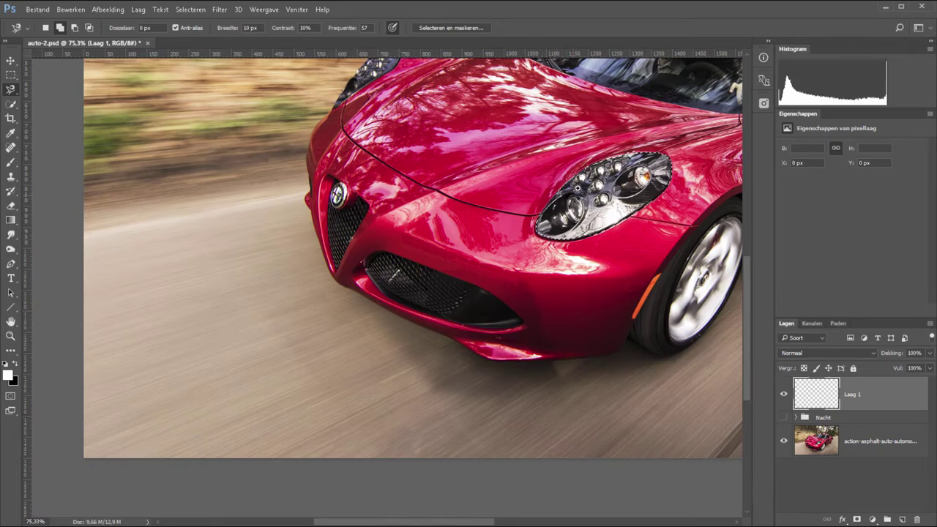
key(z)
drag(497, 115, 736, 302)
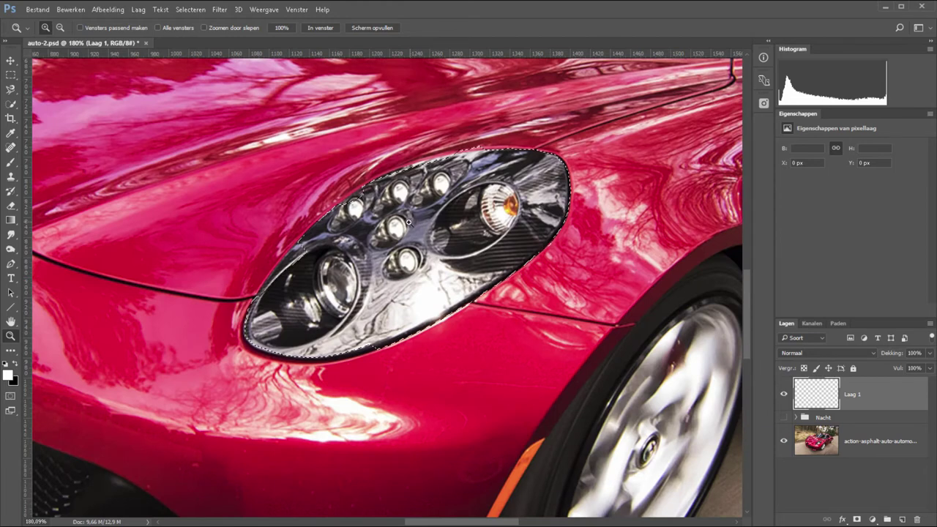
drag(11, 75, 44, 89)
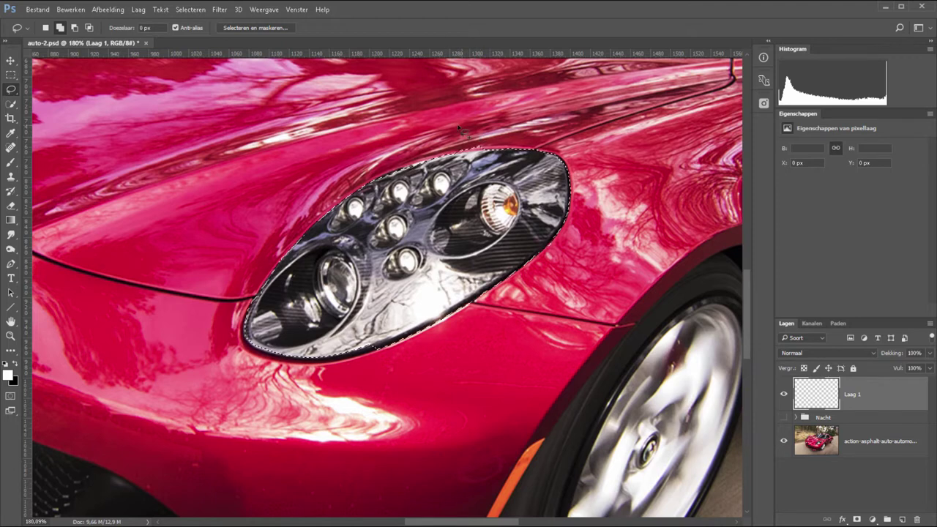
Lasso a cone from the headlight to the lower-left corner and fill it white on Laag 1.
key(alt)
mouse_move(440, 148)
mouse_down()
mouse_move(492, 152)
mouse_move(438, 132)
mouse_up()
key(ctrl+0)
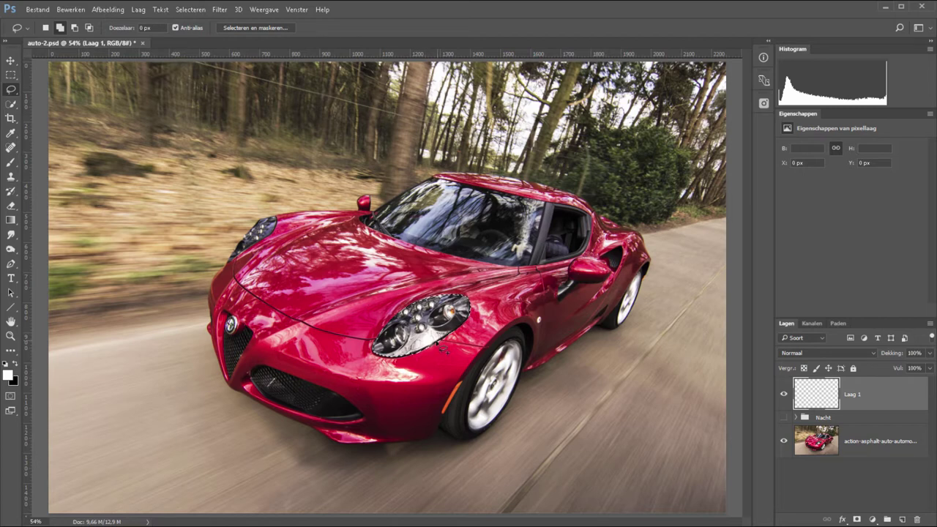
mouse_move(442, 351)
mouse_down()
mouse_move(153, 449)
mouse_move(109, 495)
mouse_move(106, 517)
mouse_up()
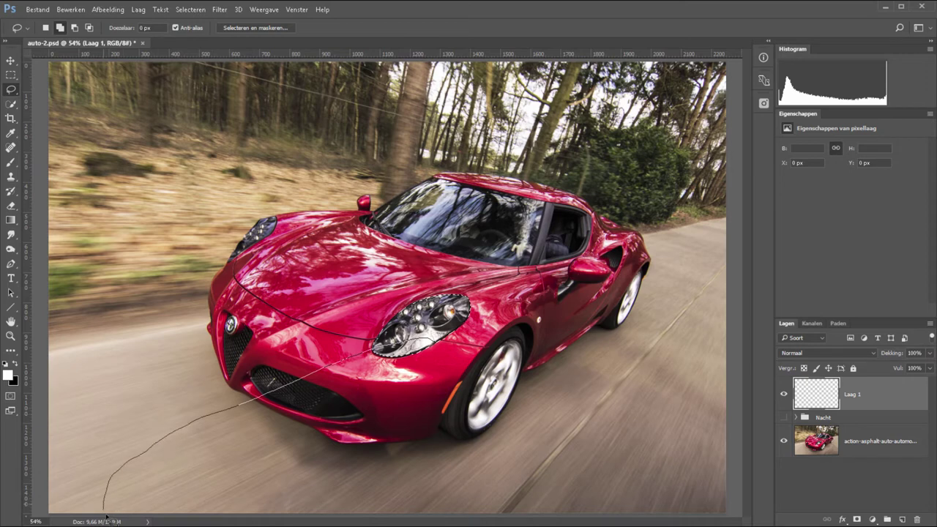
drag(174, 514, 175, 513)
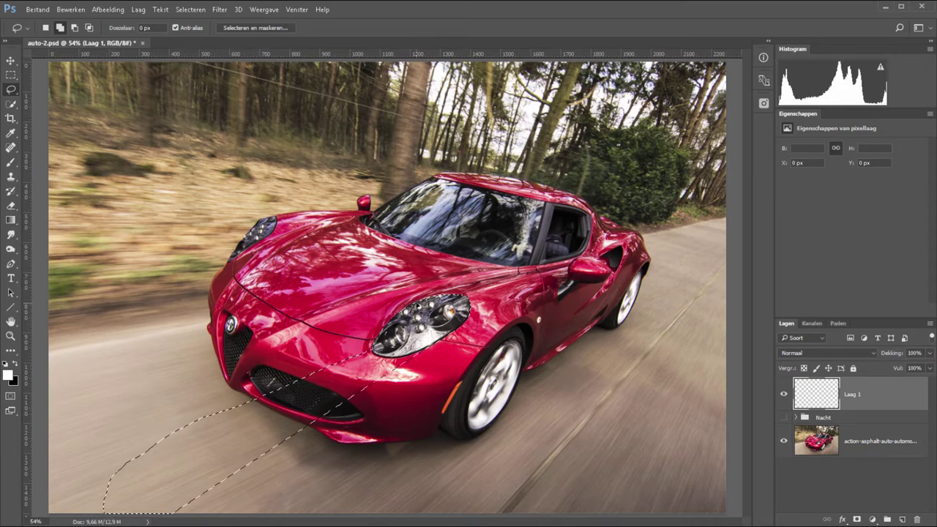
mouse_move(388, 350)
mouse_down()
mouse_move(212, 457)
mouse_move(115, 485)
mouse_move(66, 473)
mouse_move(18, 421)
mouse_move(12, 350)
mouse_up()
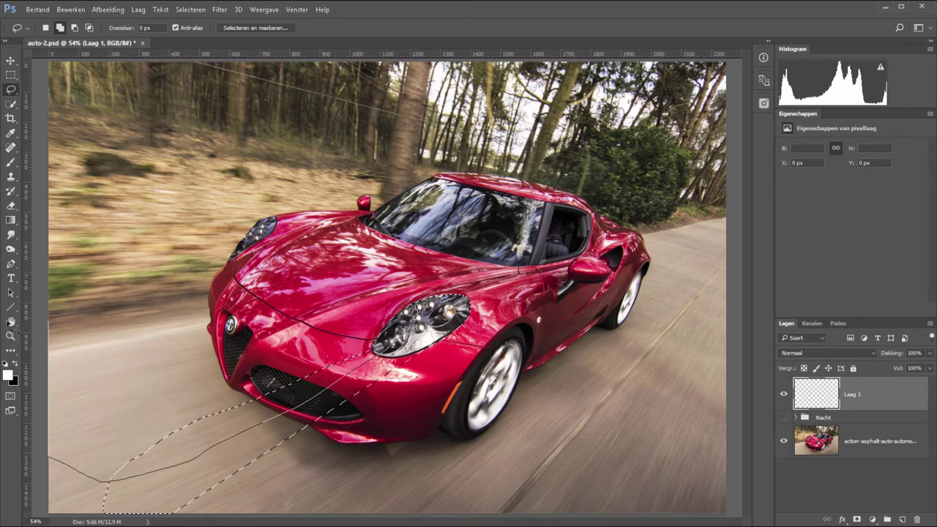
drag(10, 322, 11, 308)
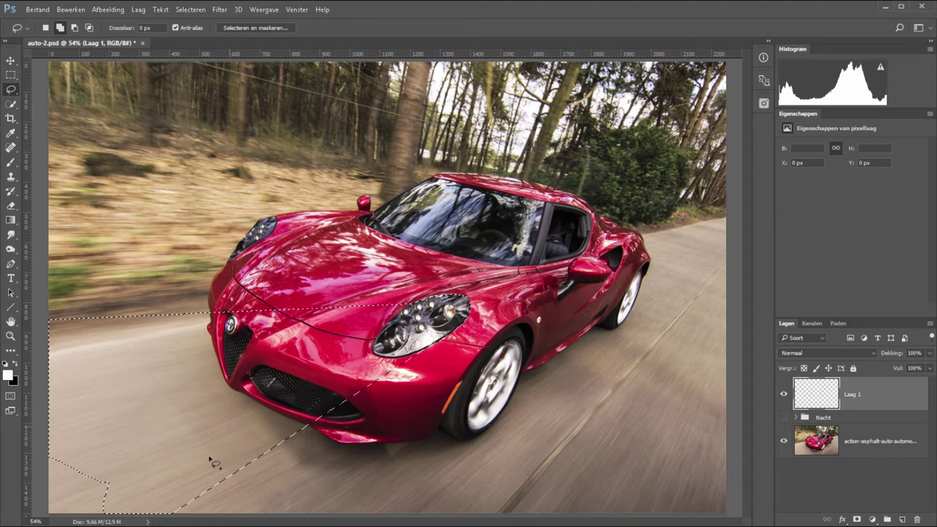
mouse_move(100, 438)
mouse_down()
mouse_move(48, 435)
mouse_move(126, 522)
mouse_up()
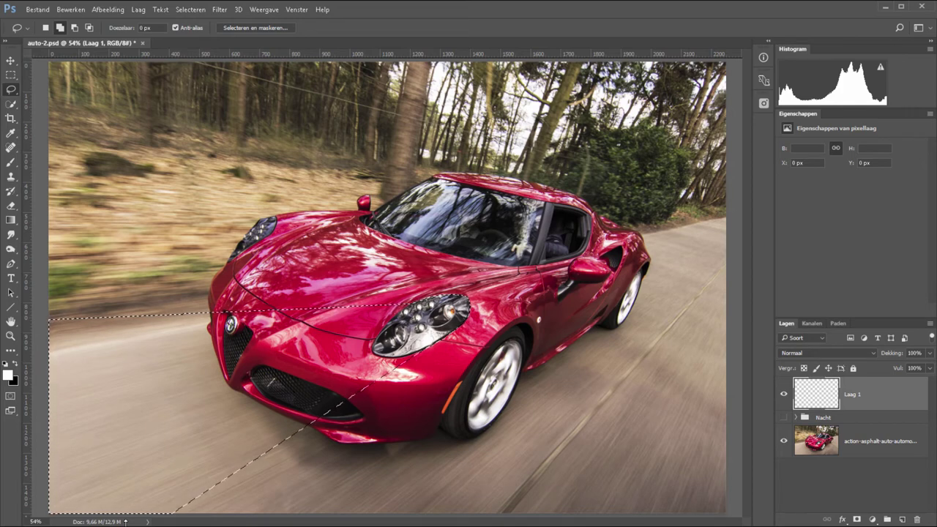
key(alt+BackSpace)
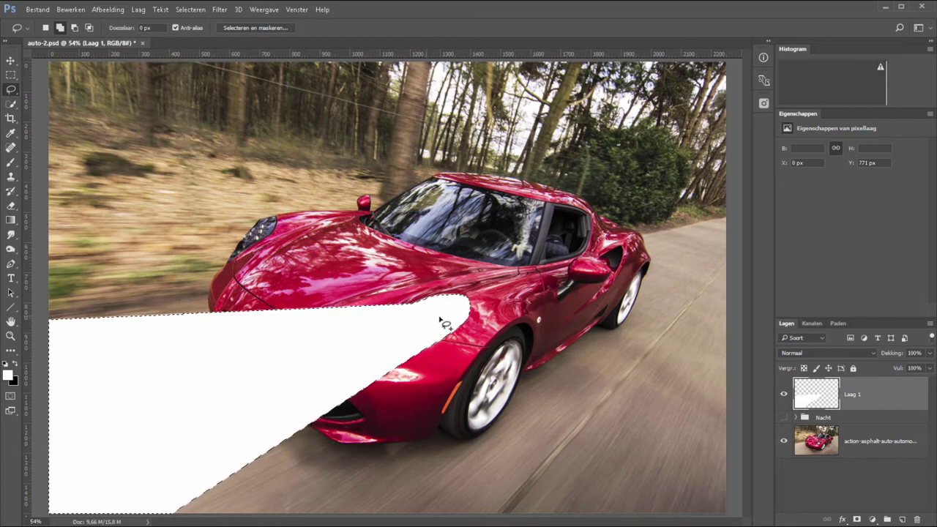
Delete the excess white above the beam so it tapers, then zoom in to check the edge.
key(ctrl+d)
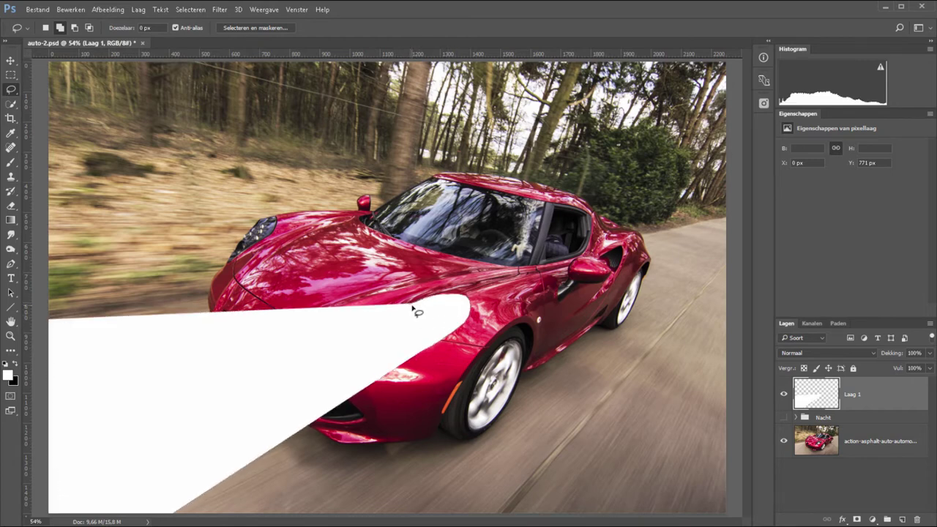
mouse_move(412, 309)
mouse_down()
mouse_move(157, 272)
mouse_move(38, 374)
mouse_move(42, 387)
mouse_up()
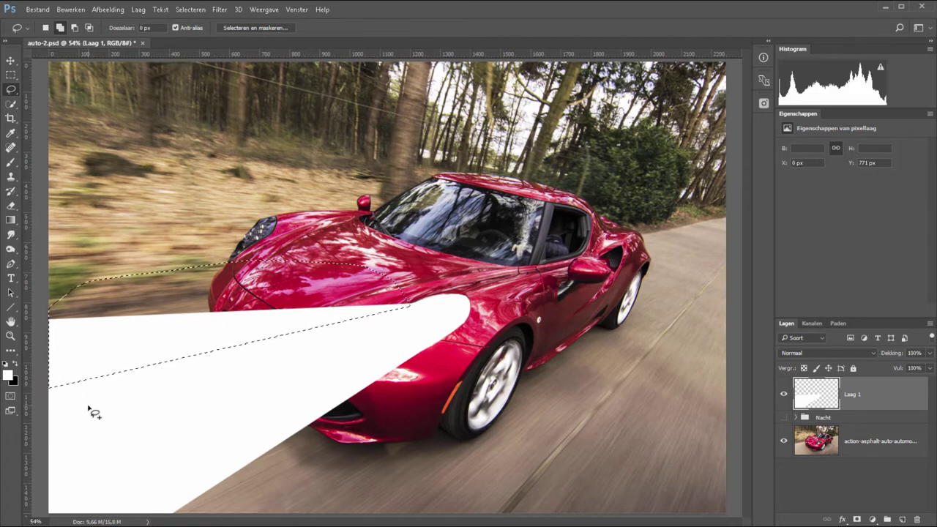
key(Delete)
key(ctrl+d)
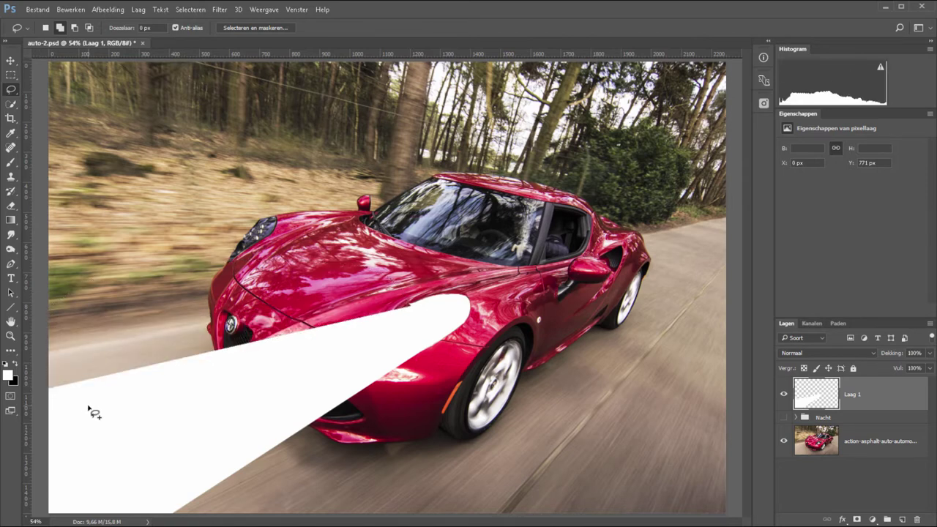
key(z)
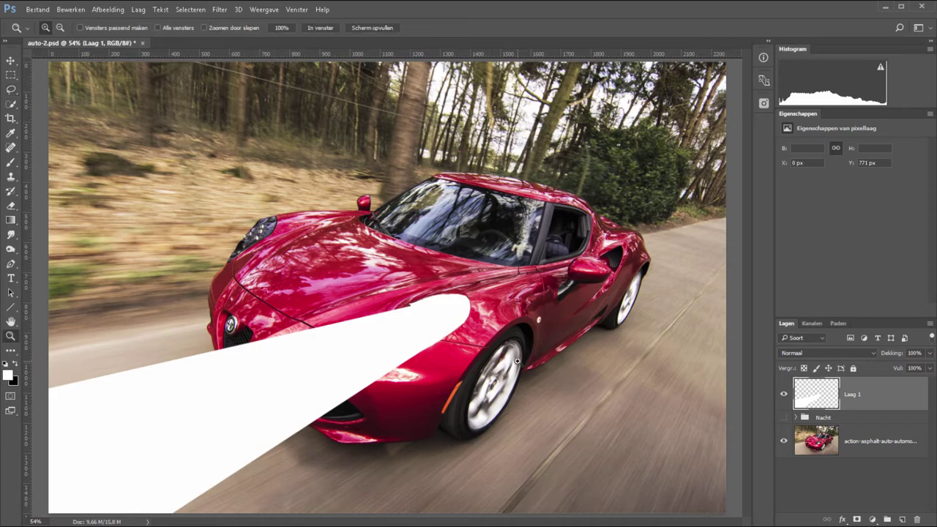
drag(424, 291, 458, 314)
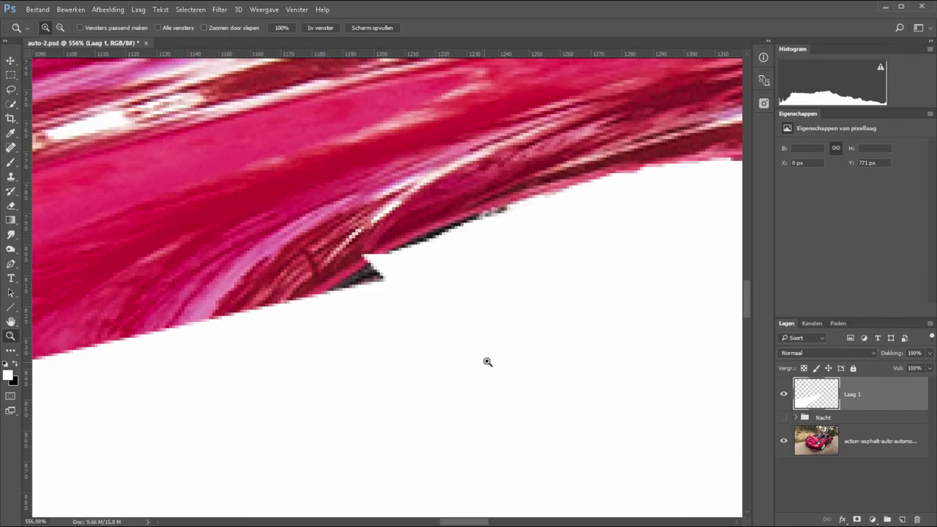
key(ctrl+0)
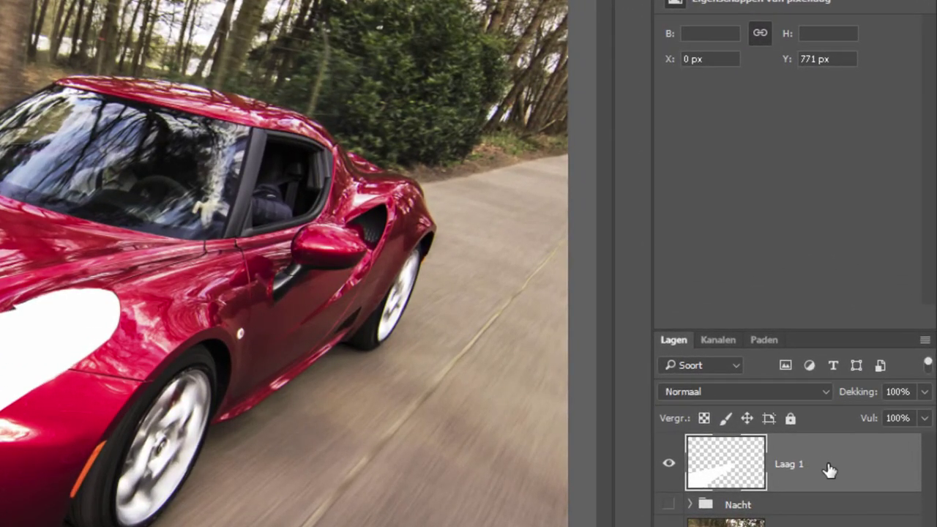
Convert Laag 1 into a smart object with Omzetten in slim object.
right_click(829, 468)
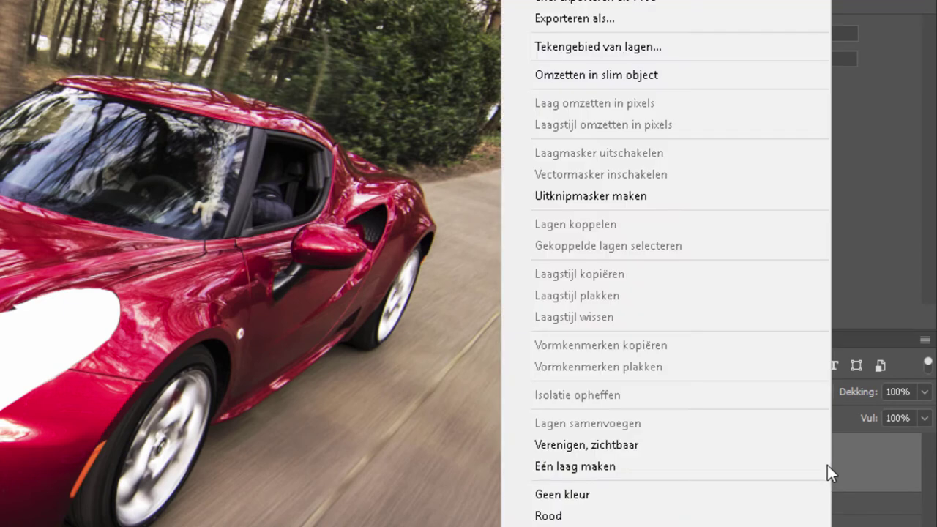
click(599, 74)
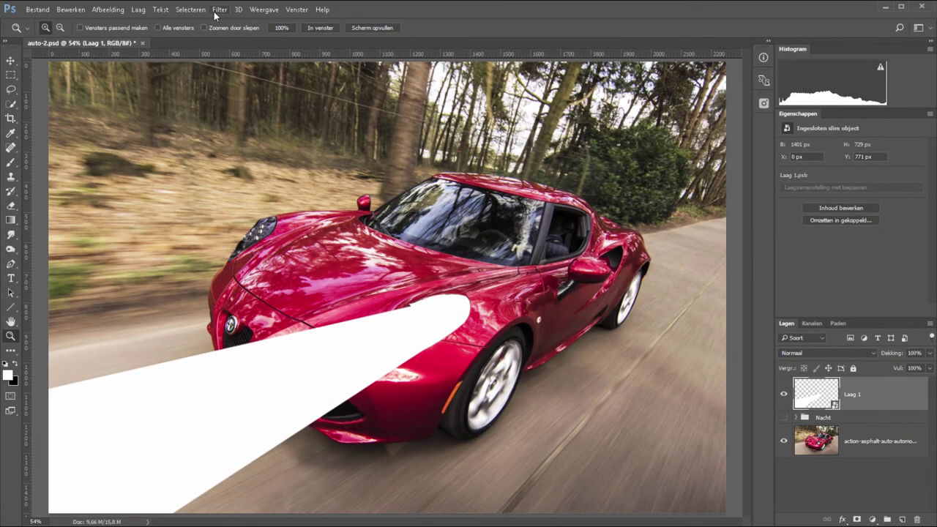
click(217, 10)
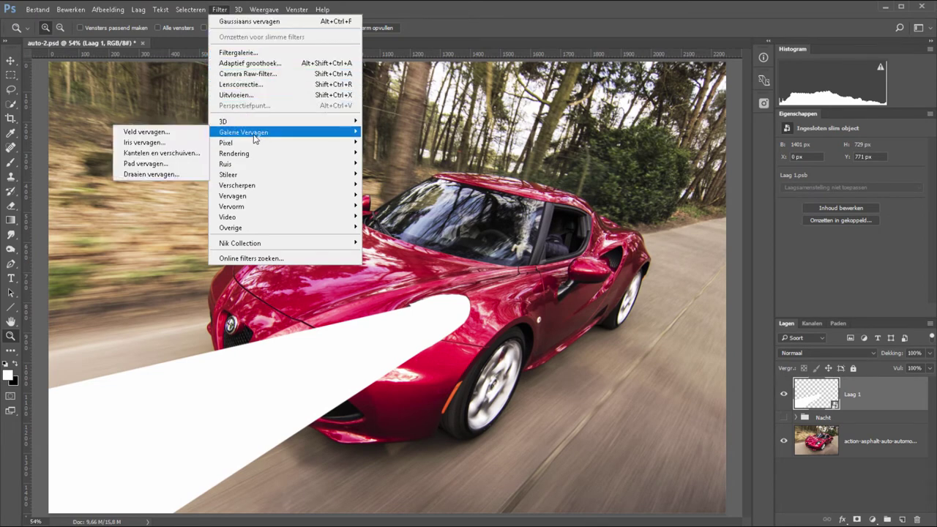
mouse_move(244, 132)
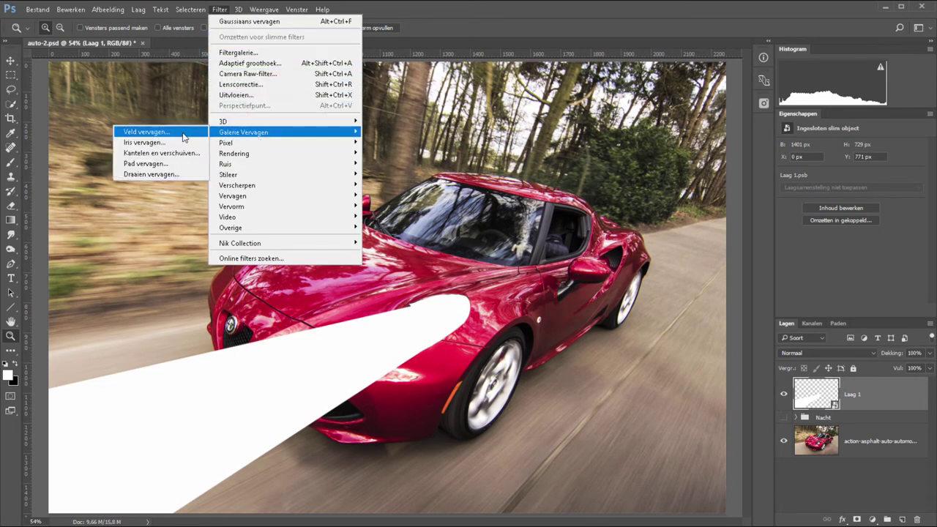
Start a Veld vervagen field blur with its first pin on the headlight at about 54 px.
click(183, 136)
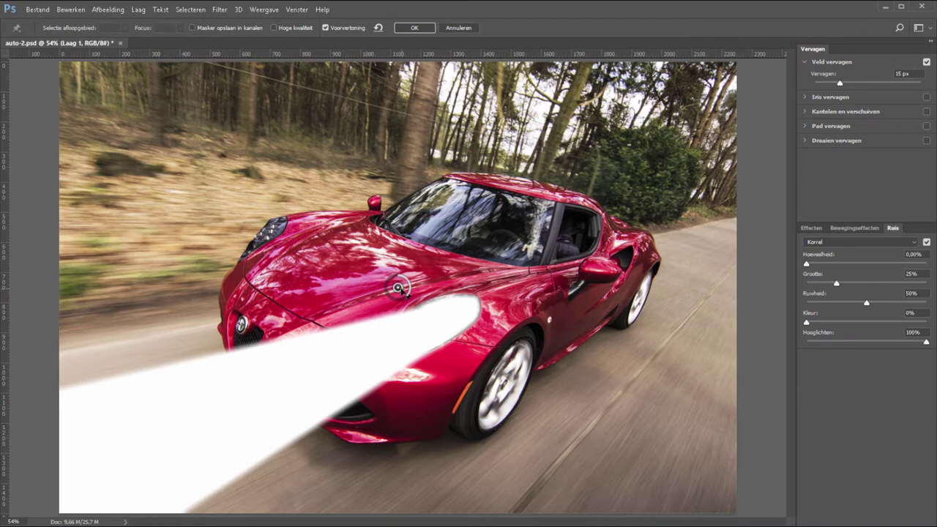
drag(405, 293, 457, 320)
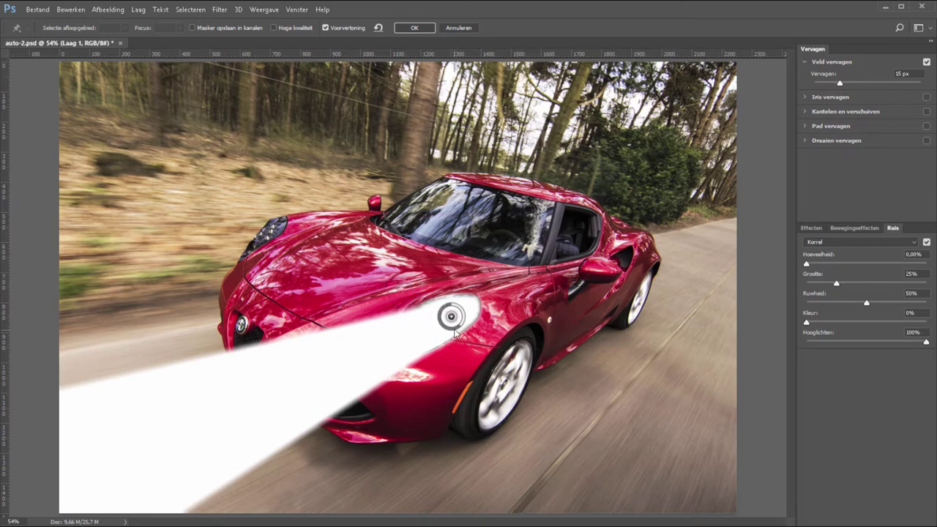
drag(462, 328, 442, 326)
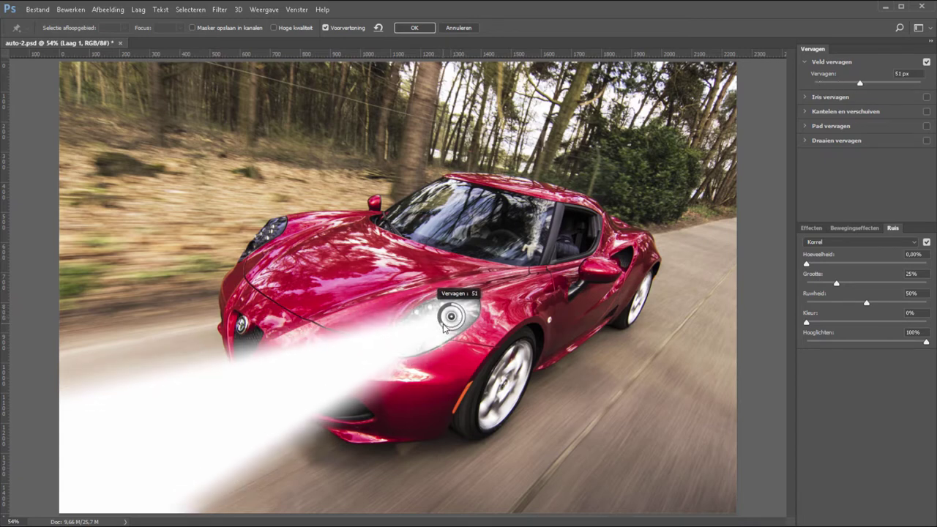
click(863, 82)
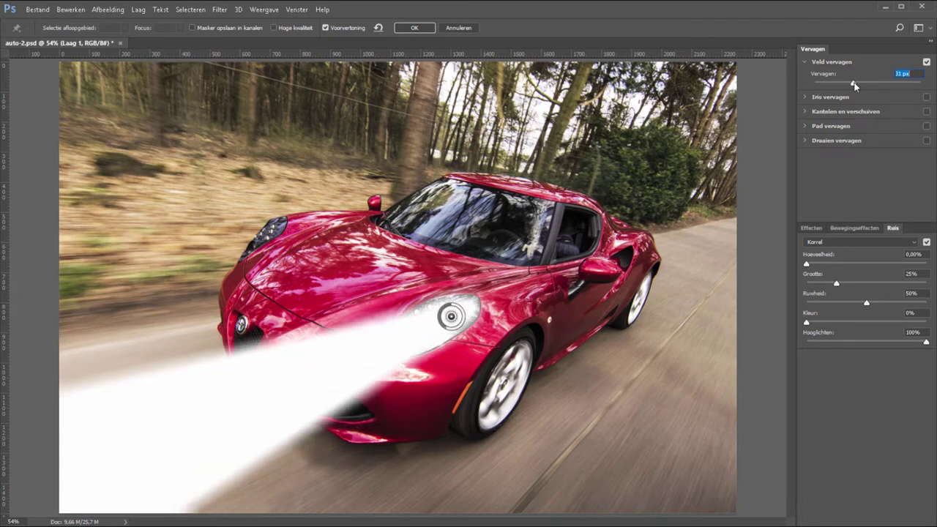
drag(859, 83, 861, 83)
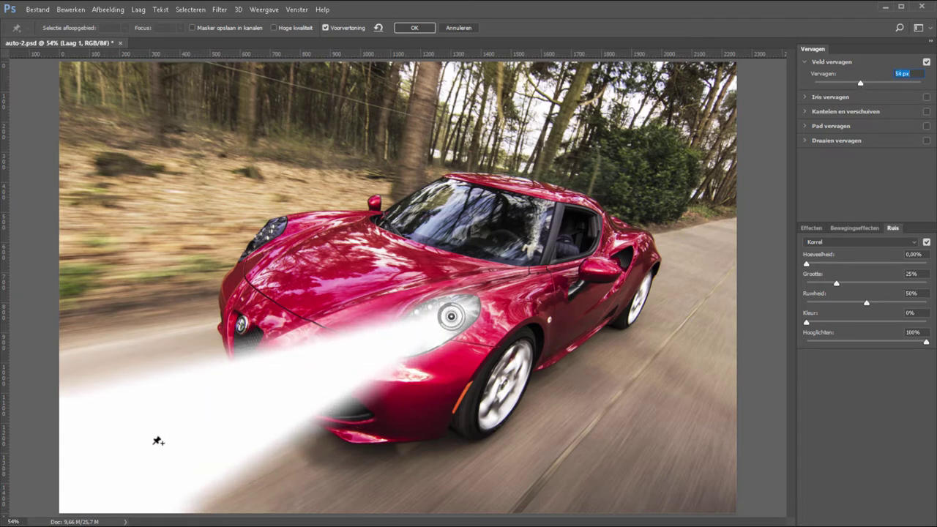
Add a second pin at the beam's far end, blur it to 157 px, and apply the blur.
click(152, 443)
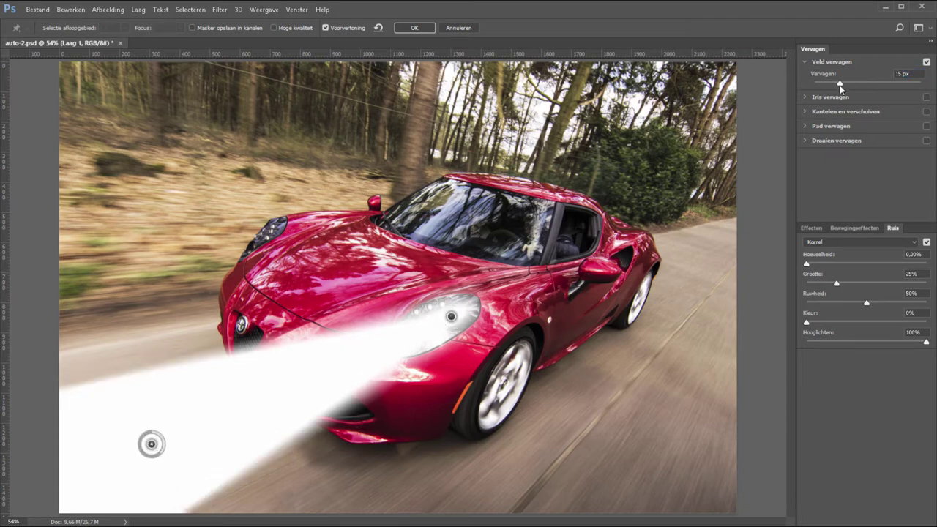
drag(841, 84, 881, 88)
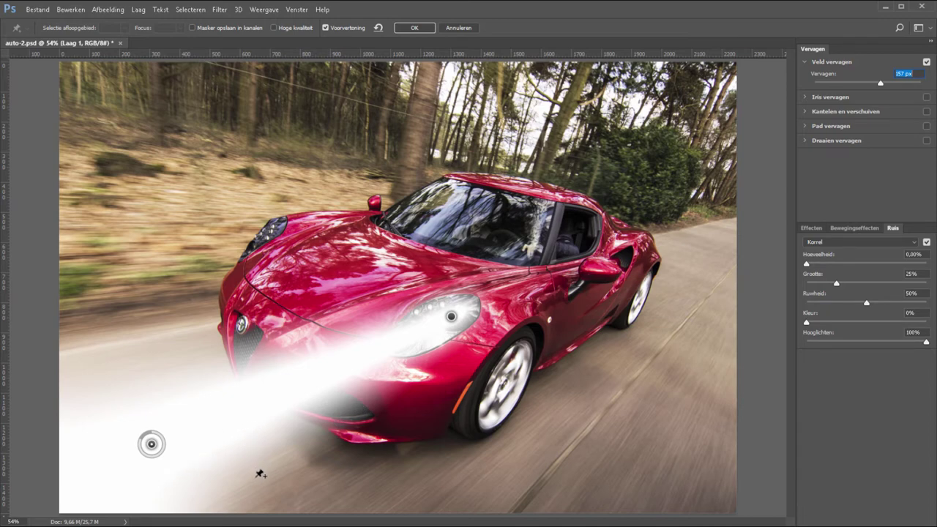
click(415, 29)
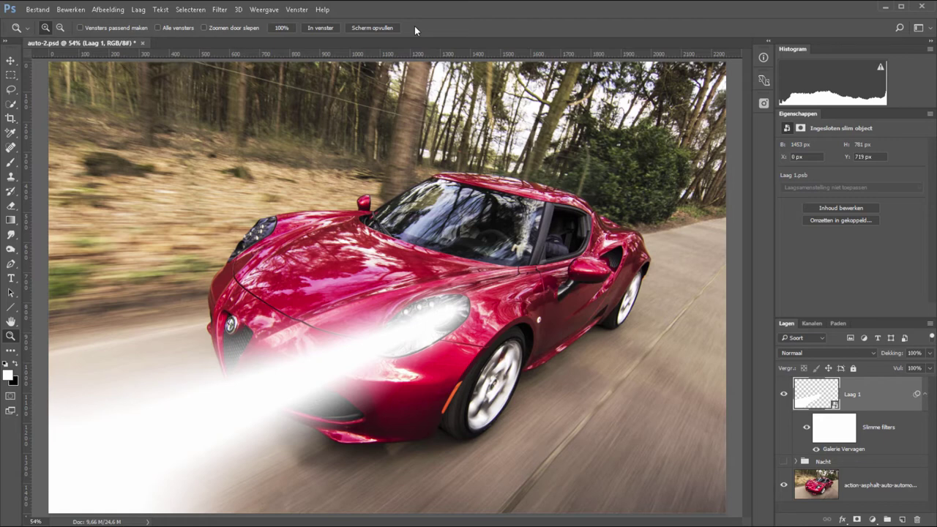
double_click(850, 450)
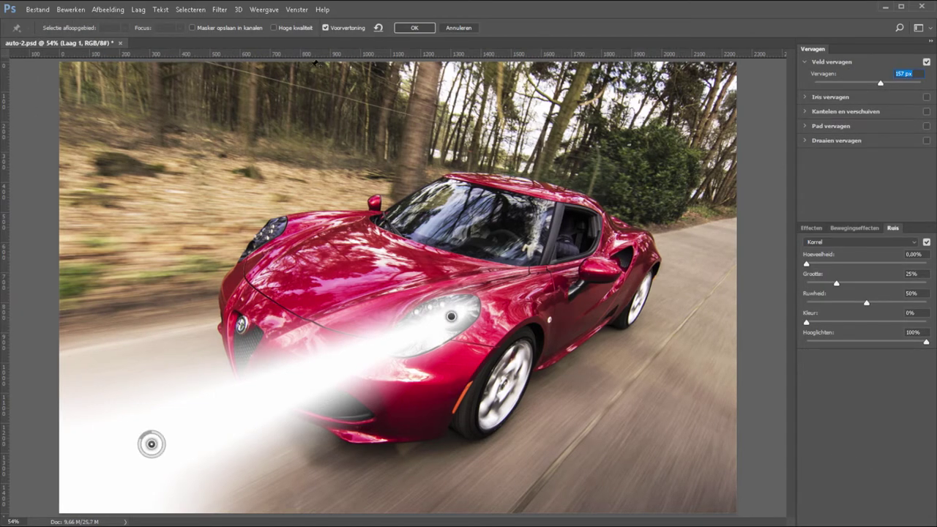
click(449, 28)
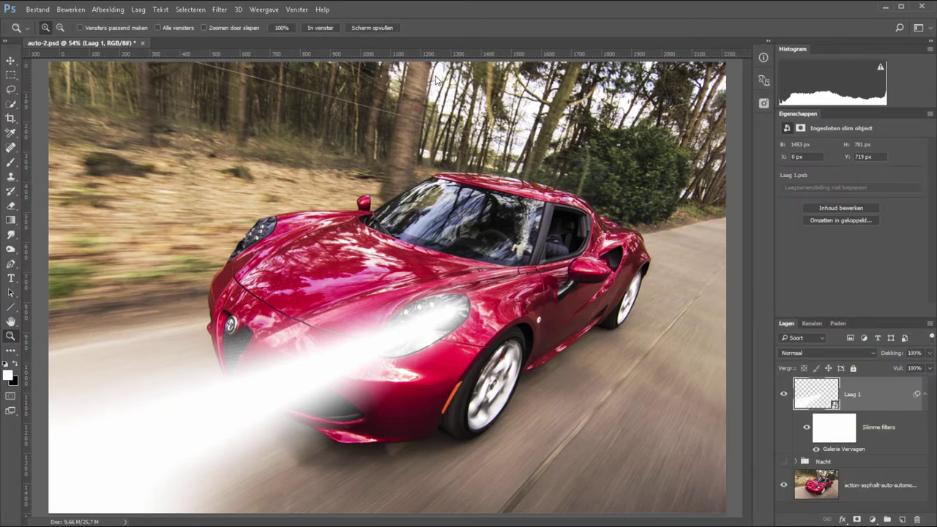
Rotate the white beam about 9° and move it down-left so it shines from the near headlight.
click(12, 62)
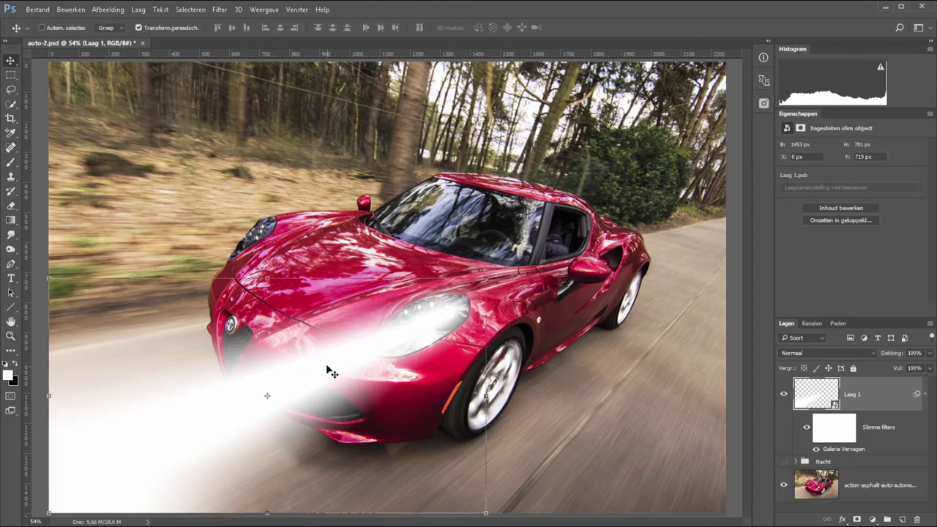
mouse_move(329, 372)
mouse_down()
mouse_move(296, 302)
mouse_move(337, 358)
mouse_up()
key(ctrl+t)
click(483, 213)
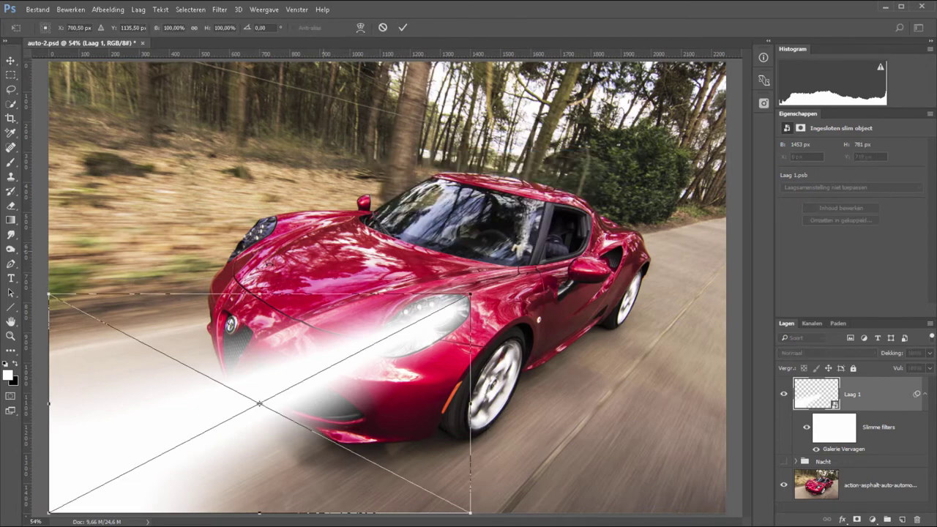
drag(258, 281, 252, 289)
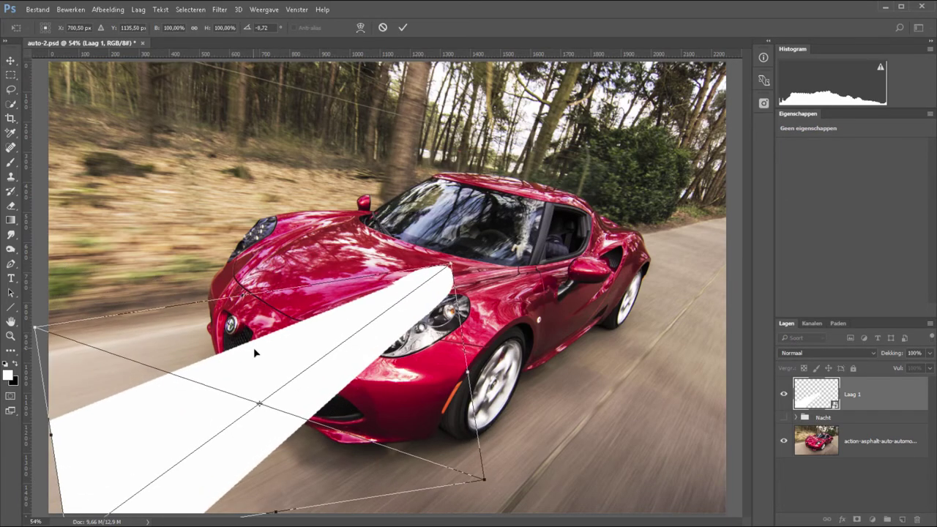
drag(255, 348, 247, 394)
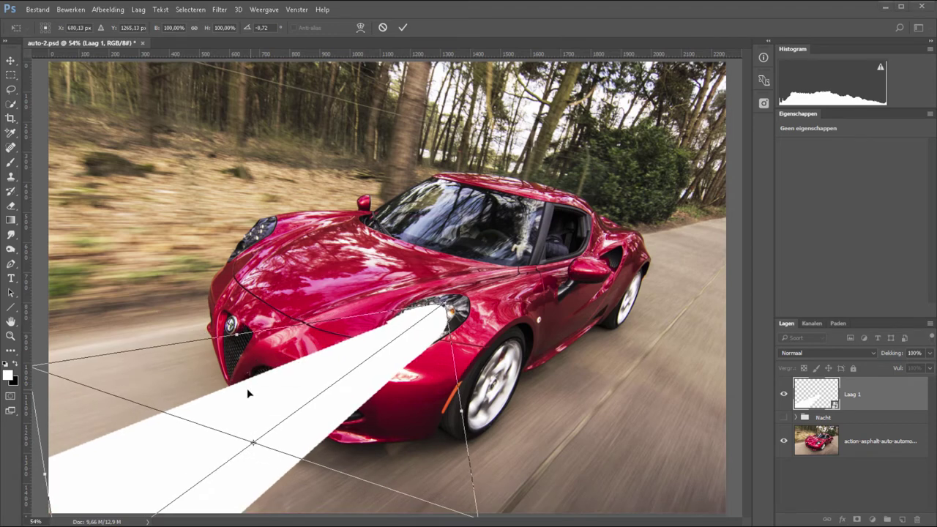
click(402, 27)
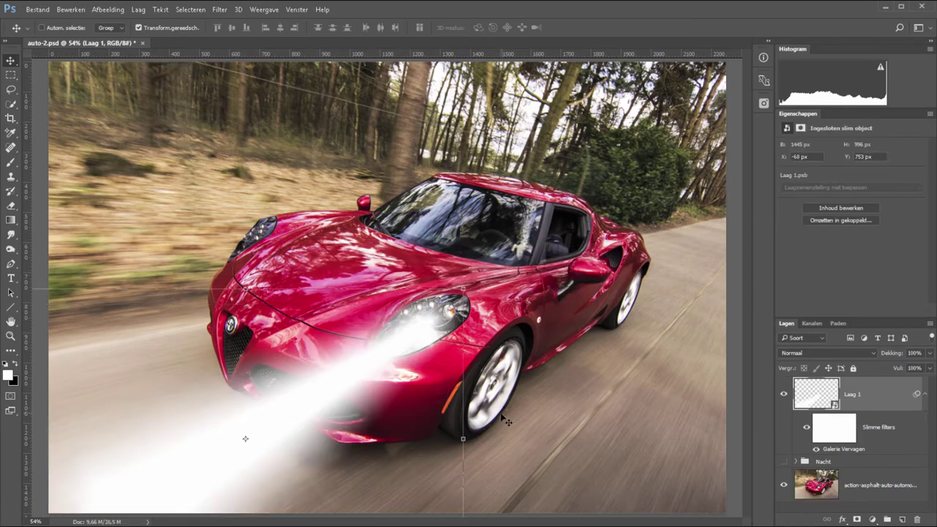
drag(399, 366, 408, 358)
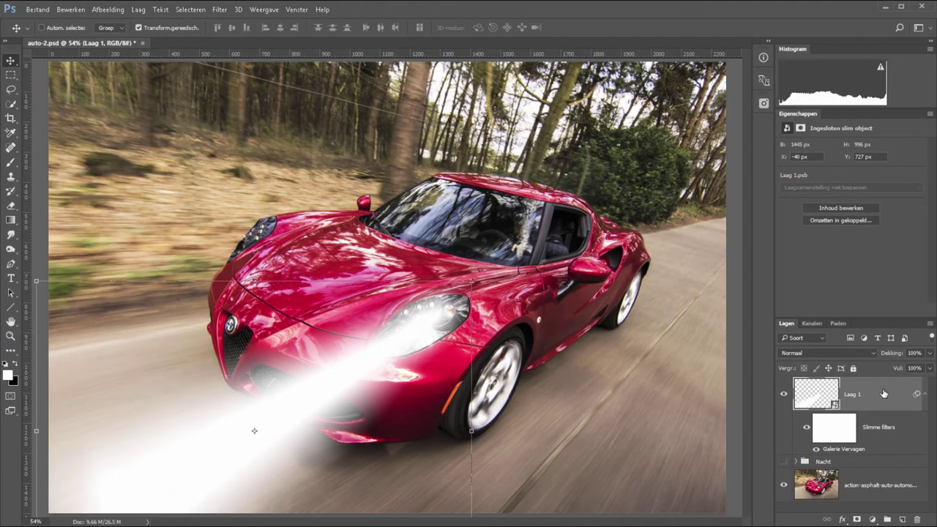
Add a Gloed buiten outer glow to the beam layer at 100% opacity.
double_click(881, 395)
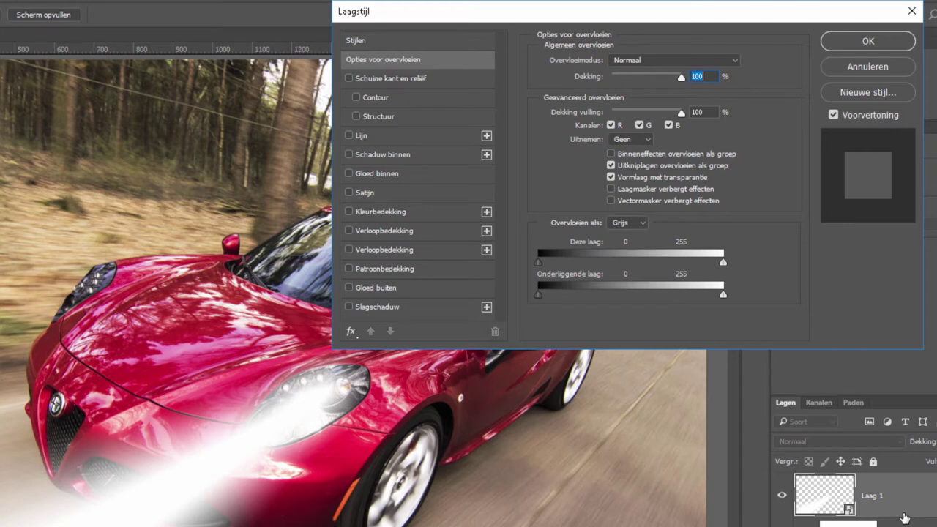
click(419, 291)
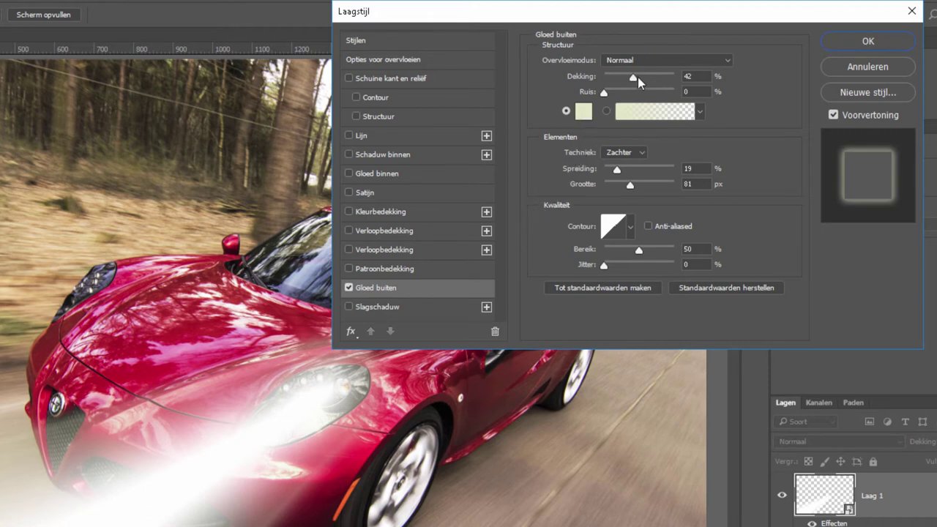
drag(632, 77, 674, 76)
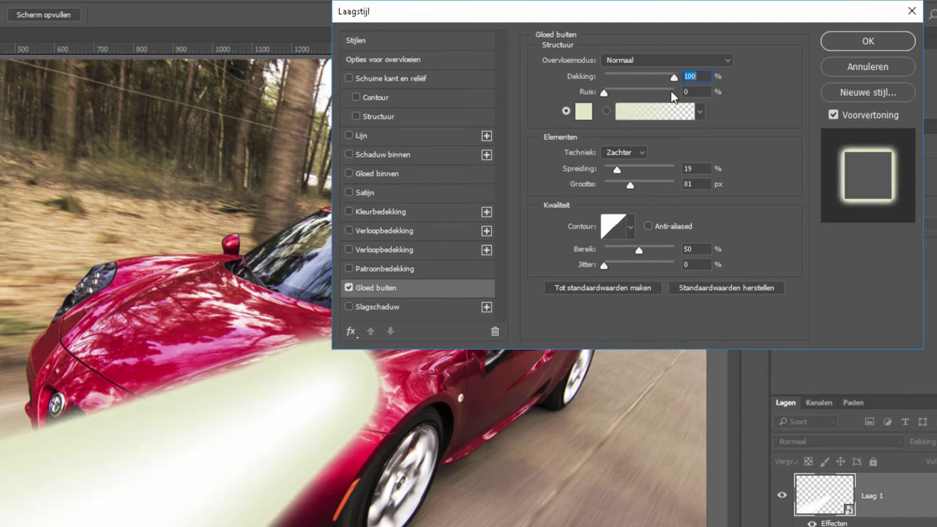
Set the outer glow colour to light blue #b6daf9.
click(582, 113)
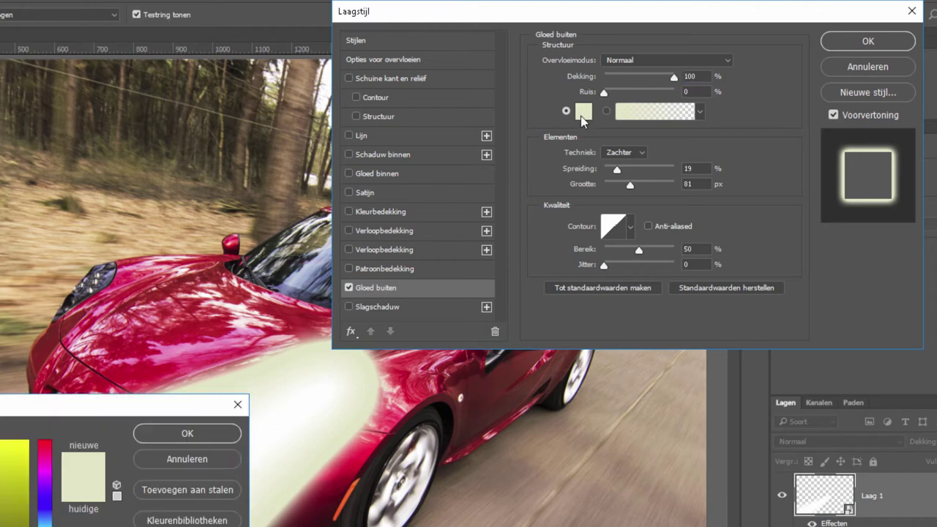
click(44, 524)
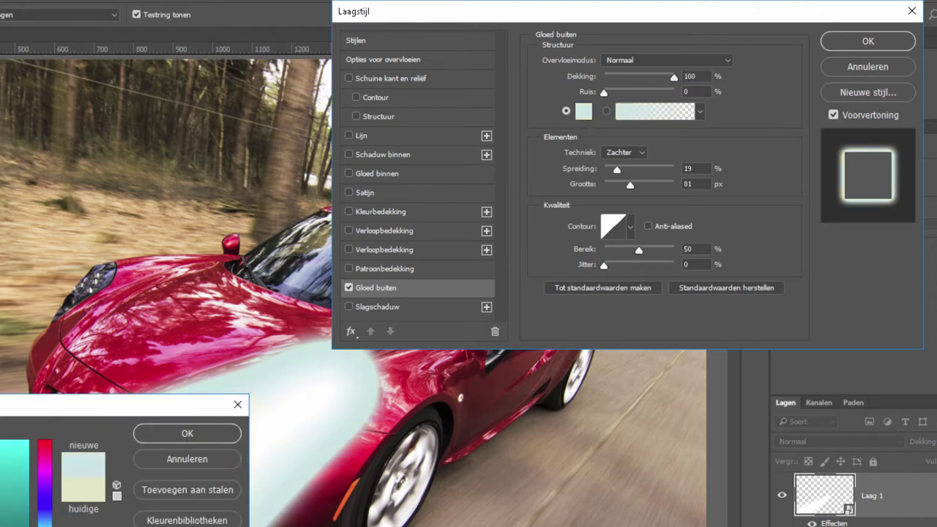
click(86, 407)
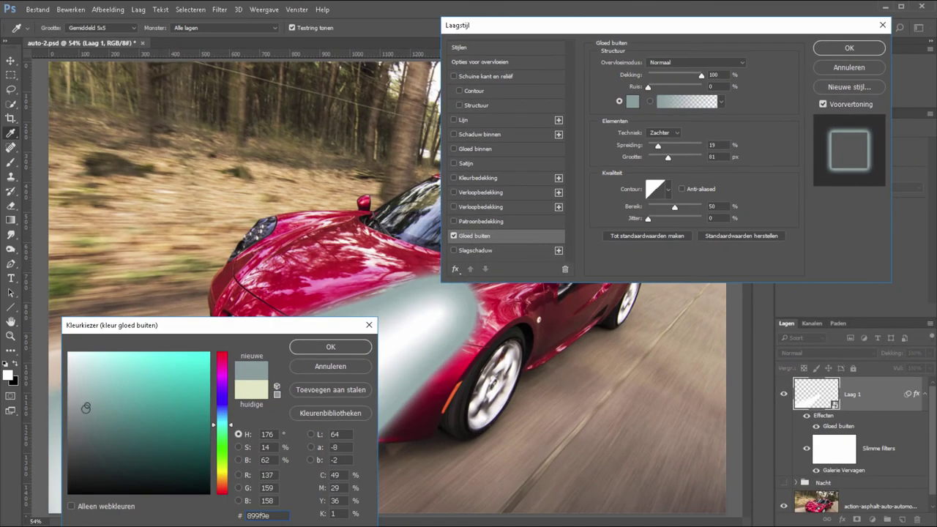
drag(86, 408, 68, 364)
click(221, 430)
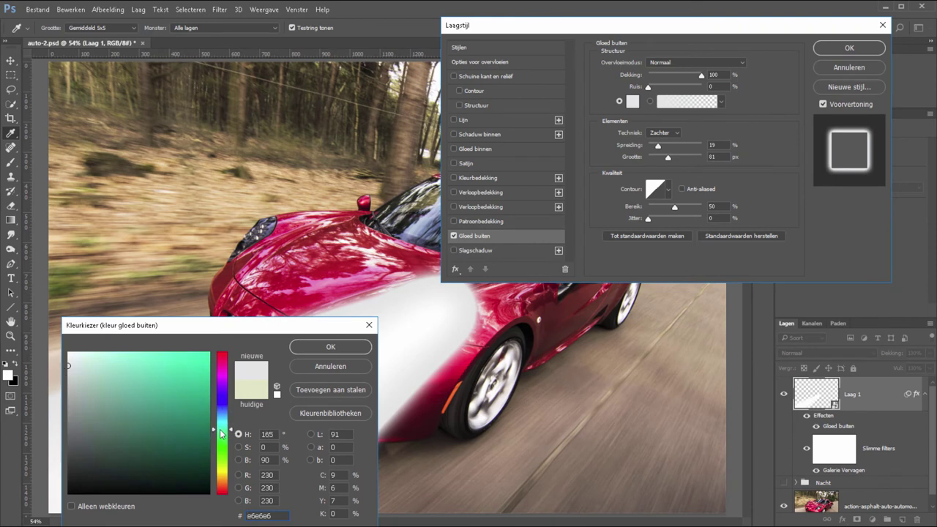
drag(222, 435, 222, 412)
click(106, 355)
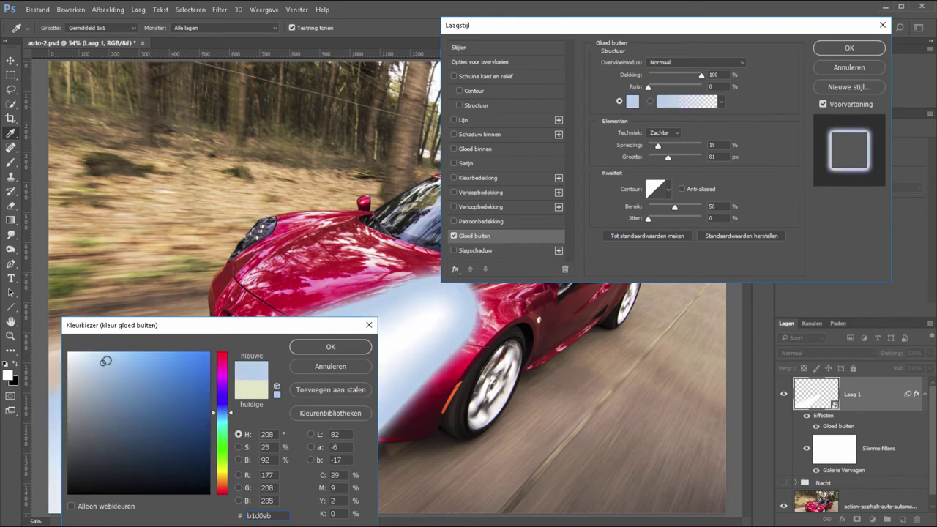
click(337, 346)
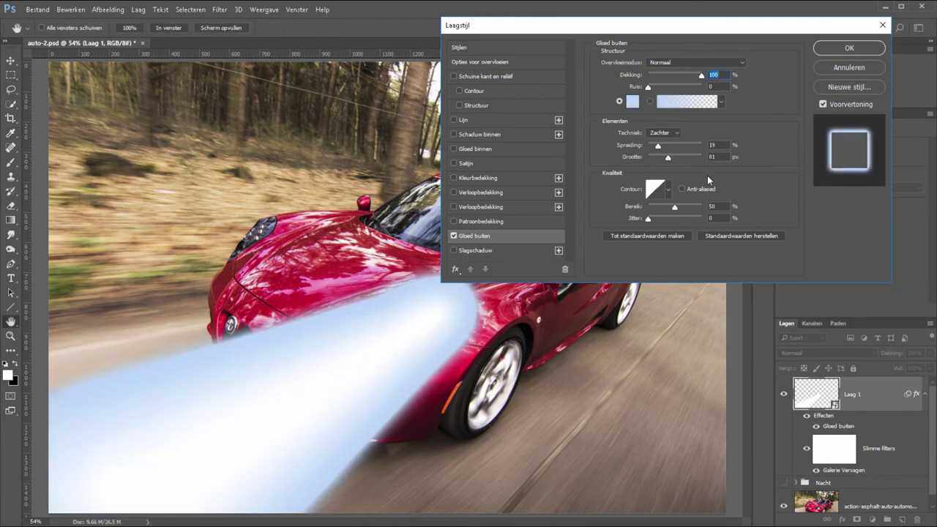
Set the glow spread to 0% and opacity to 63%, then accept the layer style.
drag(658, 145, 701, 145)
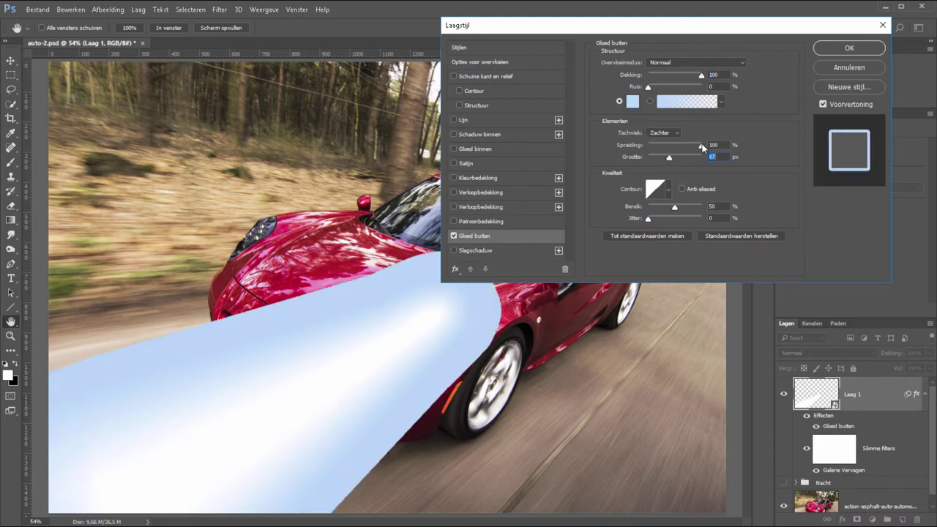
mouse_move(701, 145)
mouse_down()
mouse_move(631, 144)
mouse_move(704, 158)
mouse_up()
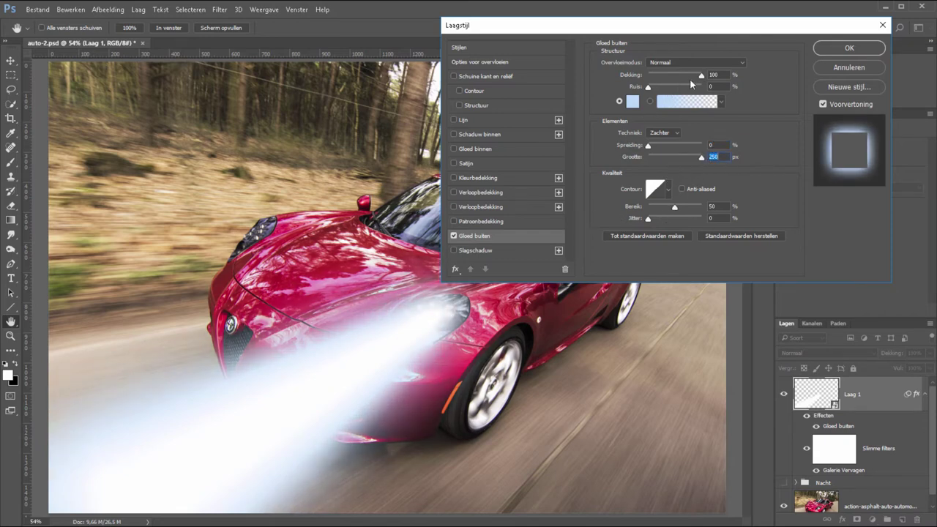
drag(701, 76, 682, 76)
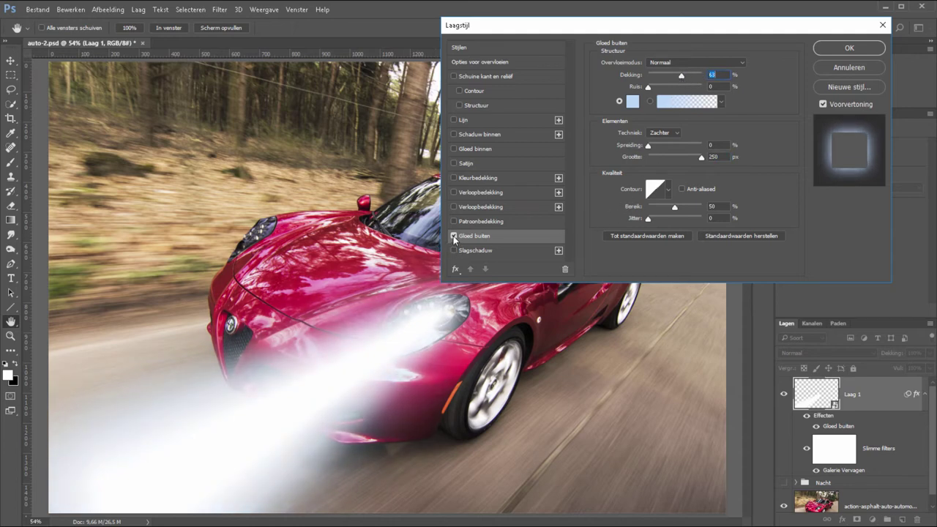
click(454, 237)
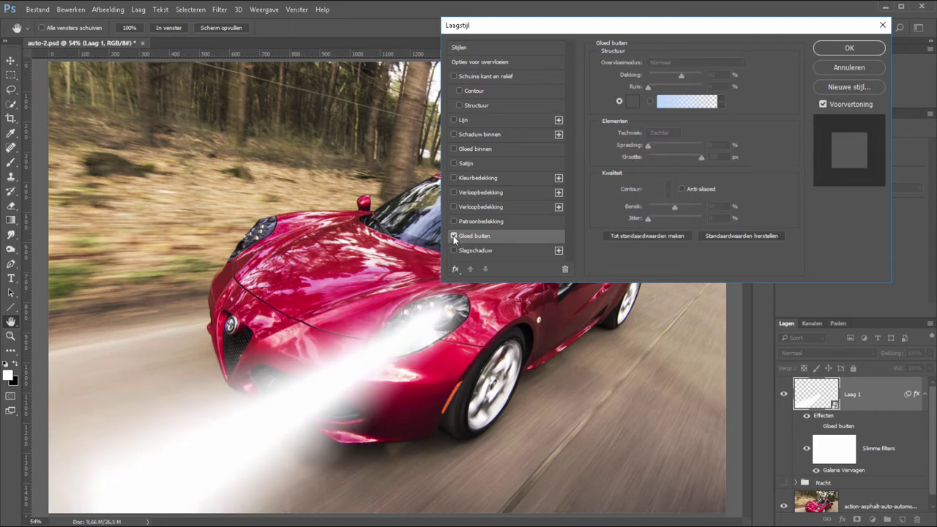
click(454, 236)
click(849, 48)
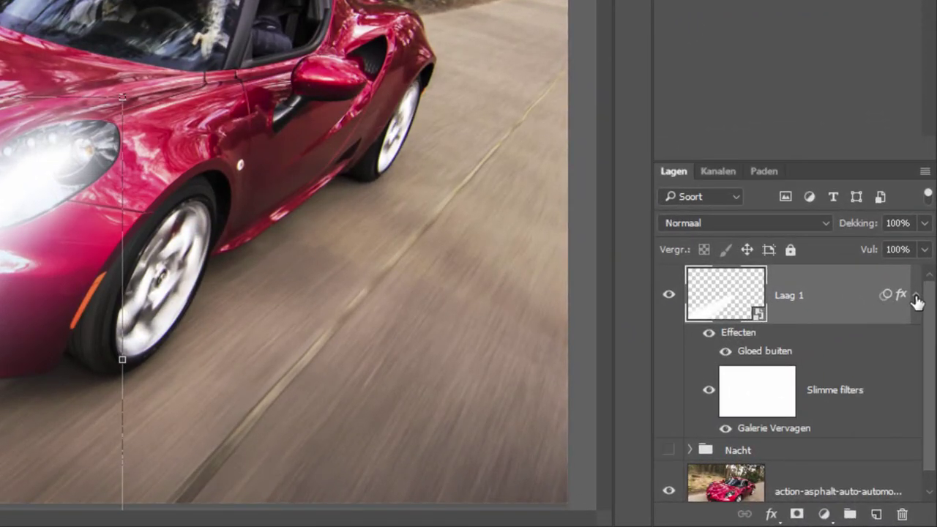
Collapse the beam layer's effects and rename Laag 1 to Linkerkoplamp.
click(915, 296)
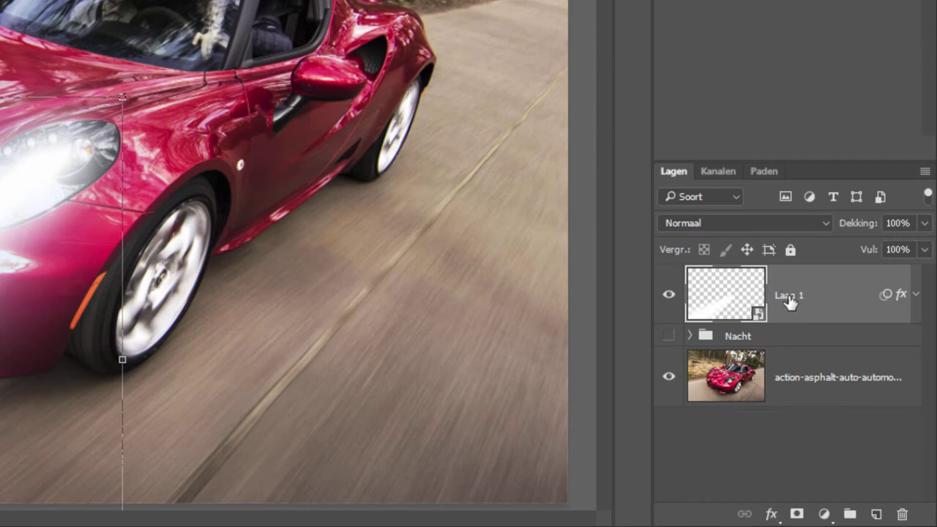
double_click(789, 298)
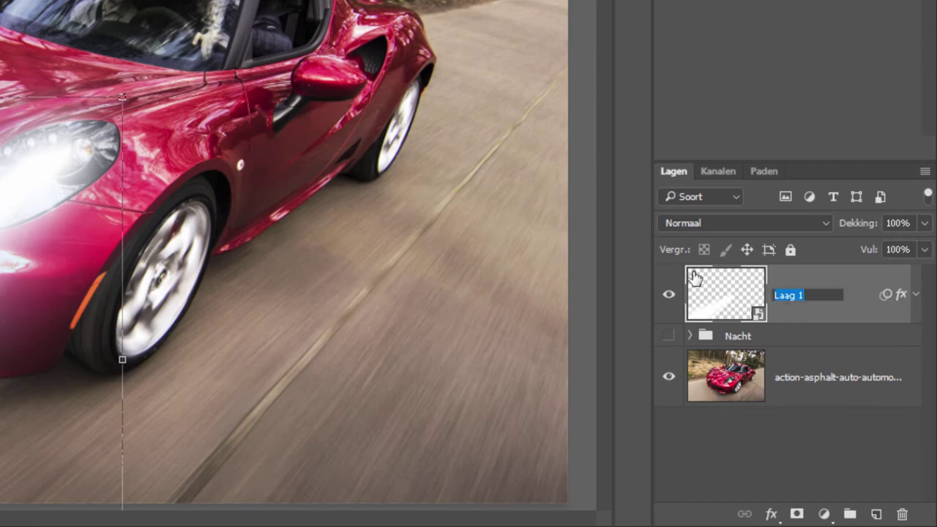
text(Linkerkopla)
text(mp)
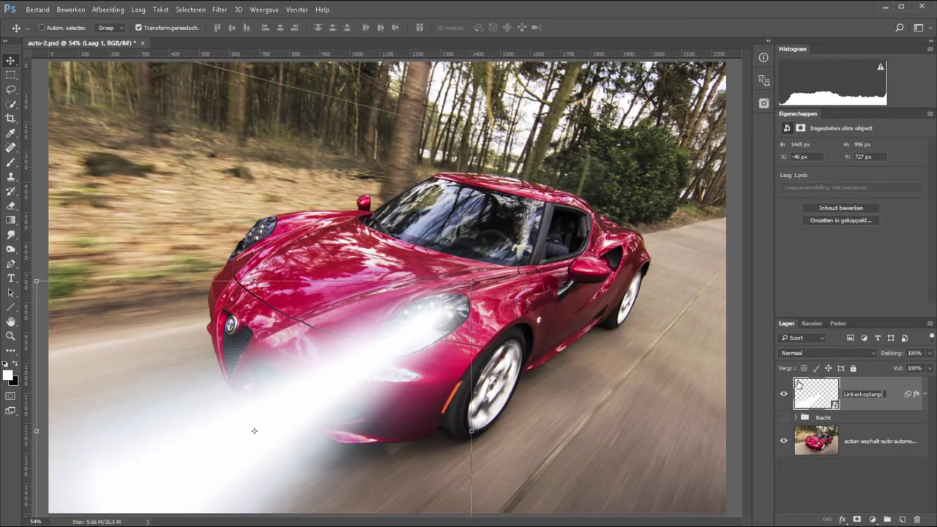
key(Return)
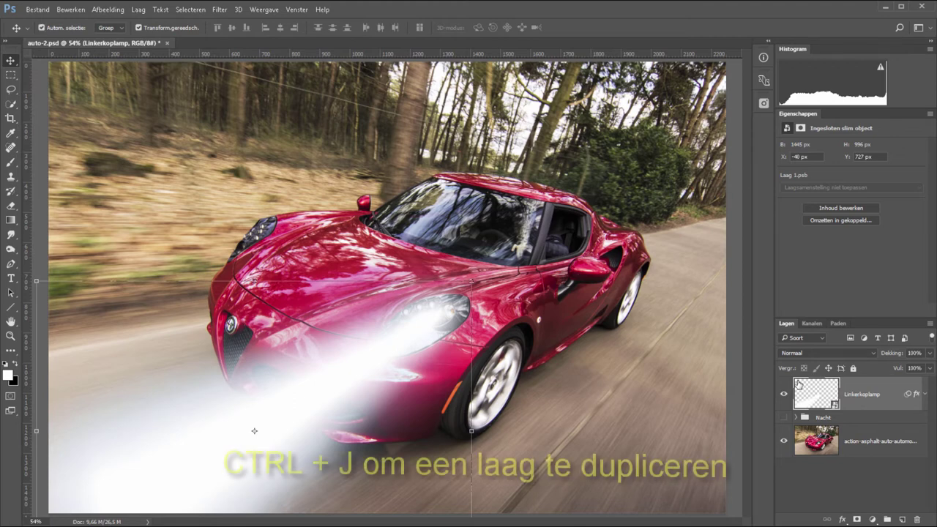
Duplicate the Linkerkoplamp layer and name the copy rechterkoplamp.
key(ctrl+j)
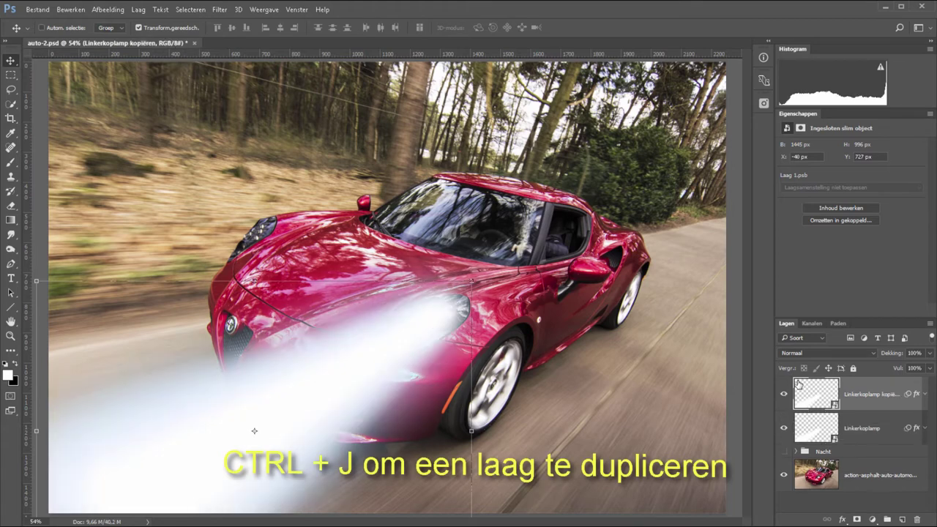
double_click(864, 394)
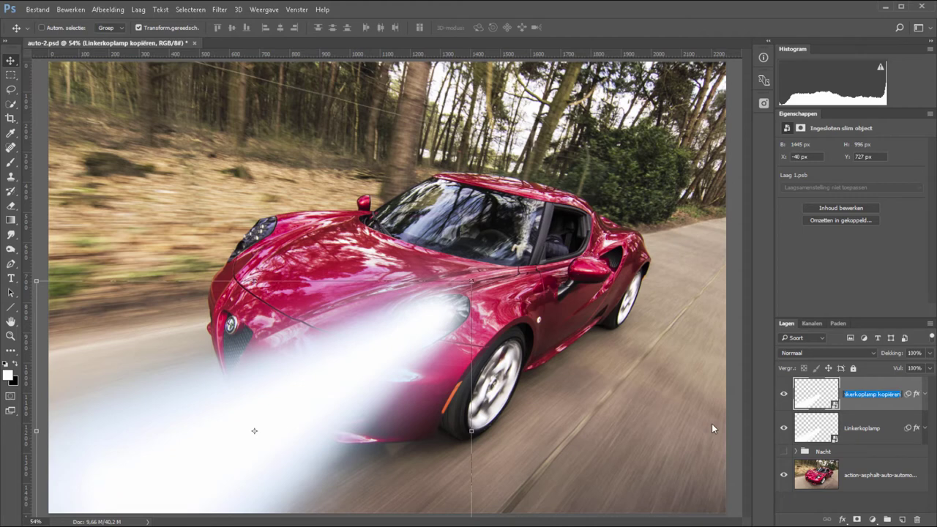
text(rechterko)
text(plamp)
key(Return)
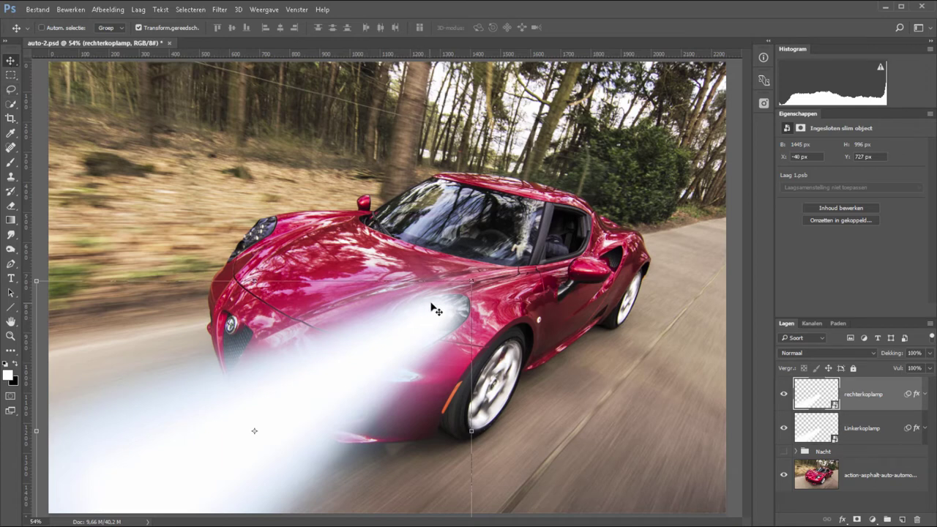
Move the rechterkoplamp beam to the far headlight and rotate it to shine leftward.
mouse_move(432, 312)
mouse_down()
mouse_move(249, 243)
mouse_move(265, 224)
mouse_up()
key(ctrl+t)
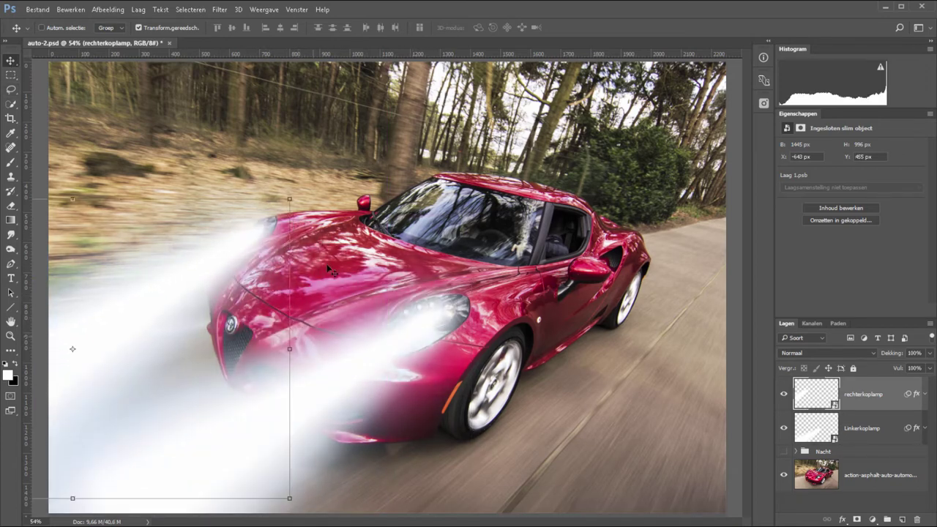
click(297, 186)
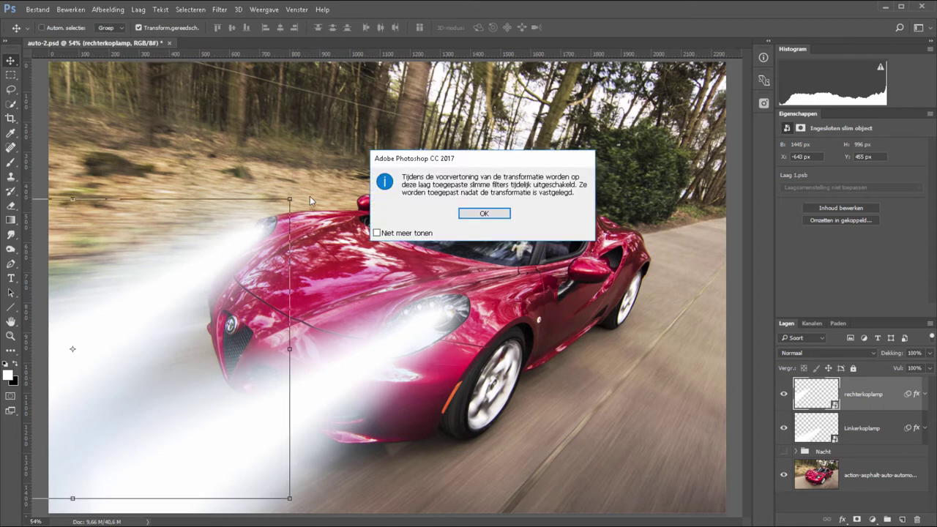
click(479, 218)
drag(293, 195, 338, 254)
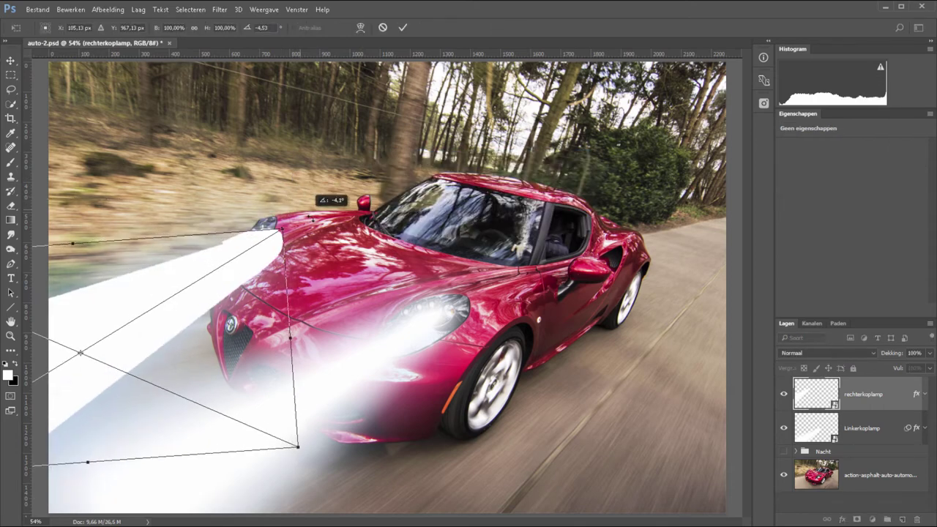
drag(235, 315, 214, 250)
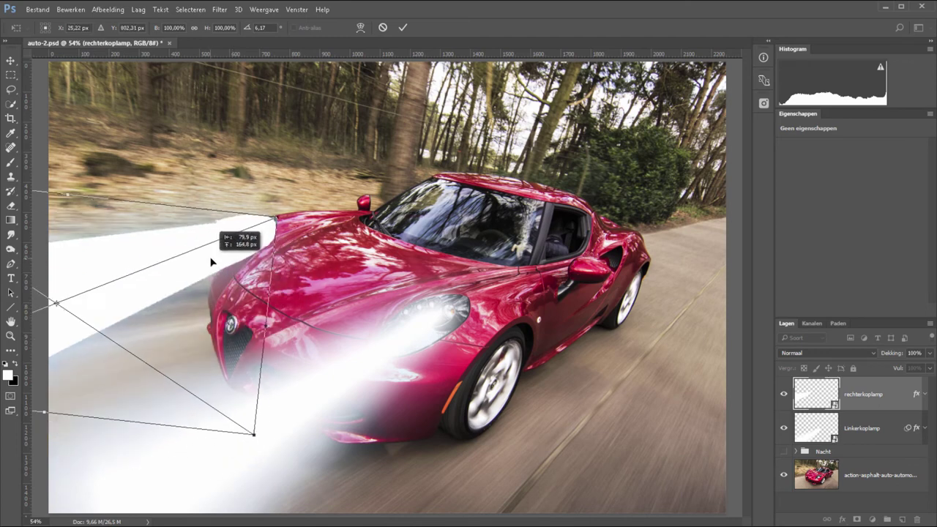
click(402, 28)
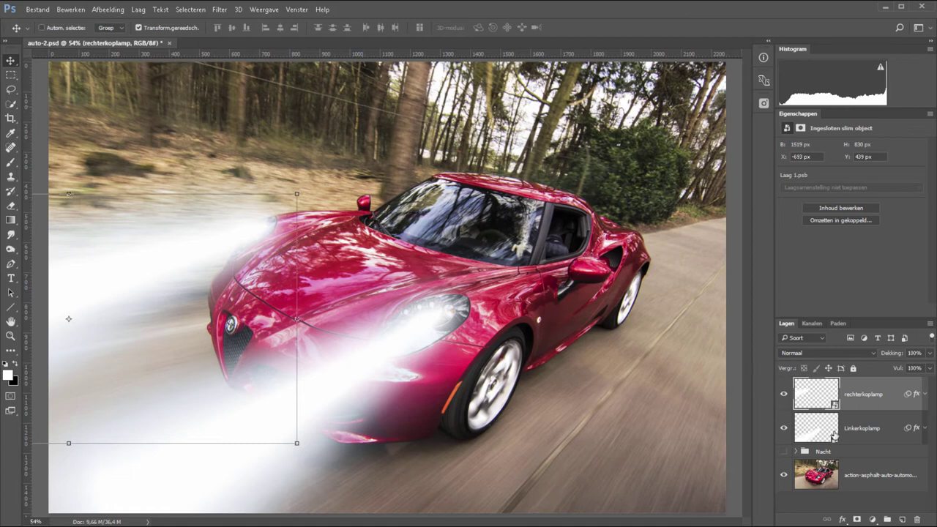
key(ctrl)
Group both beams as koplampen, show the Nacht group, and set group opacity to 67%.
ctrl+click(860, 431)
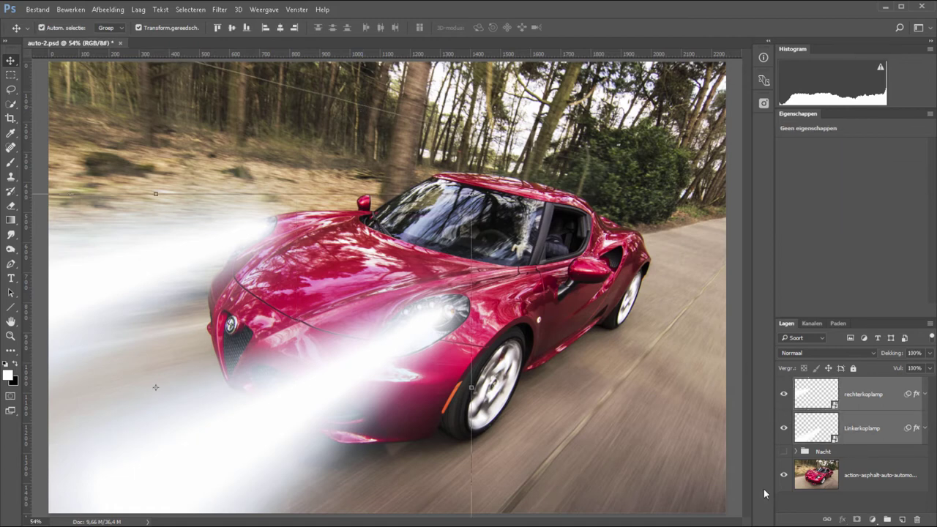
key(ctrl+g)
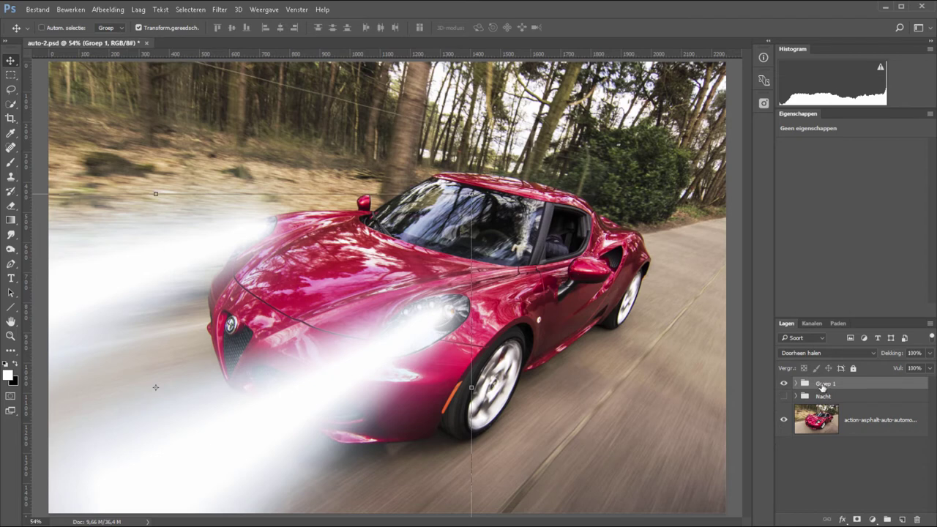
double_click(823, 385)
text(koplampe)
text(n)
key(Return)
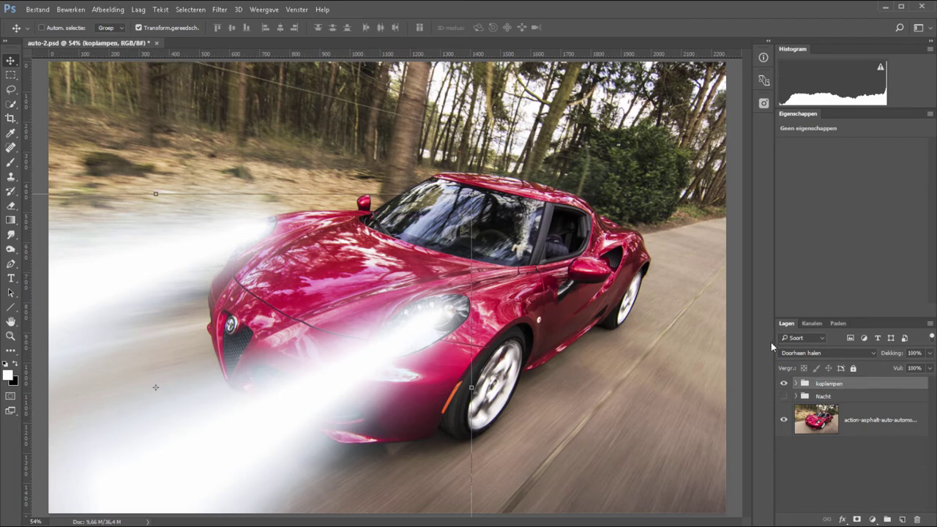
click(784, 396)
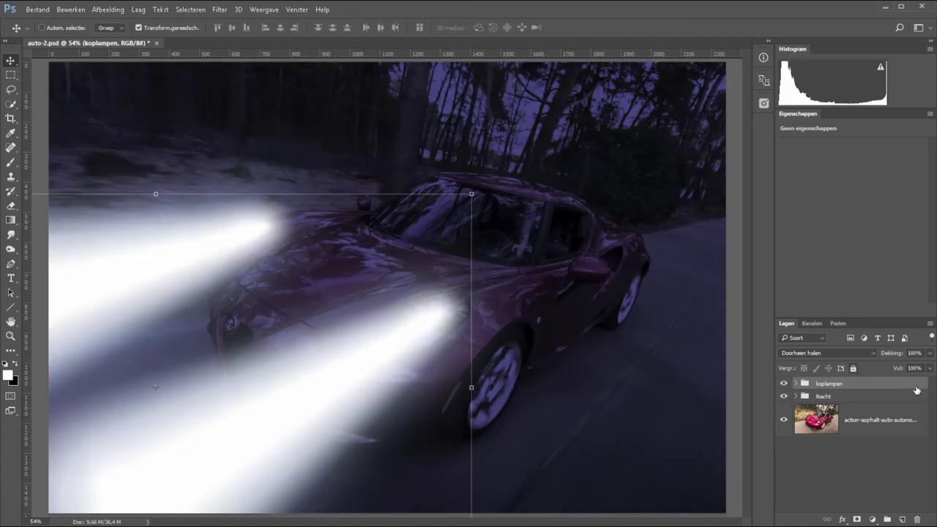
drag(892, 356, 886, 359)
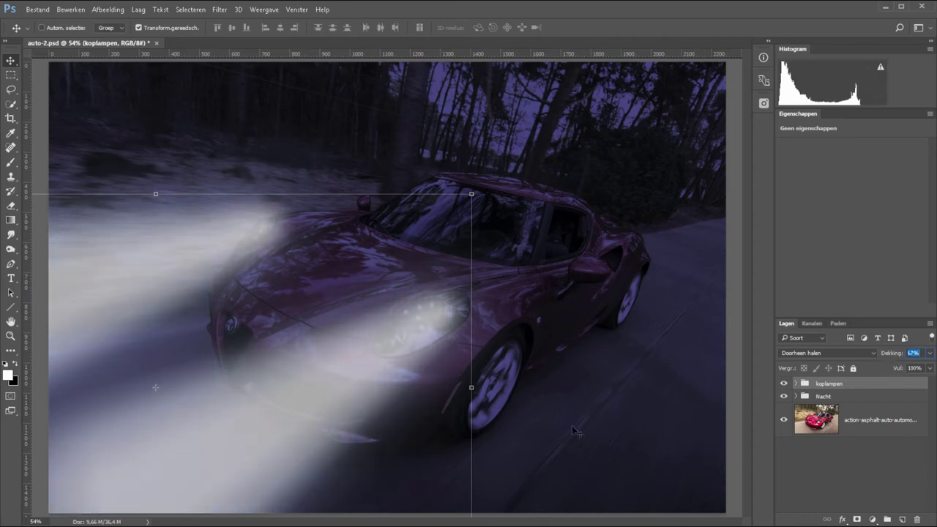
Add a layer mask to rechterkoplamp and paint it to hide the beam's upper edge.
click(796, 384)
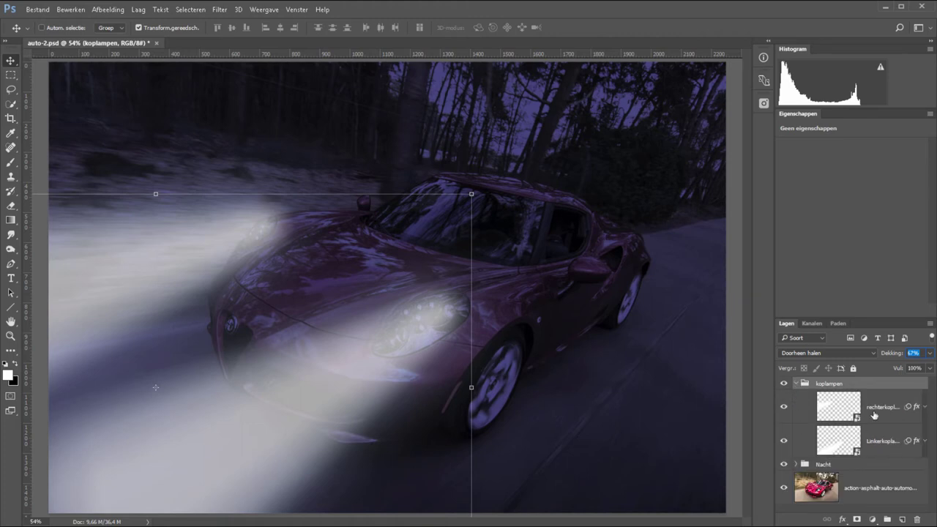
click(877, 412)
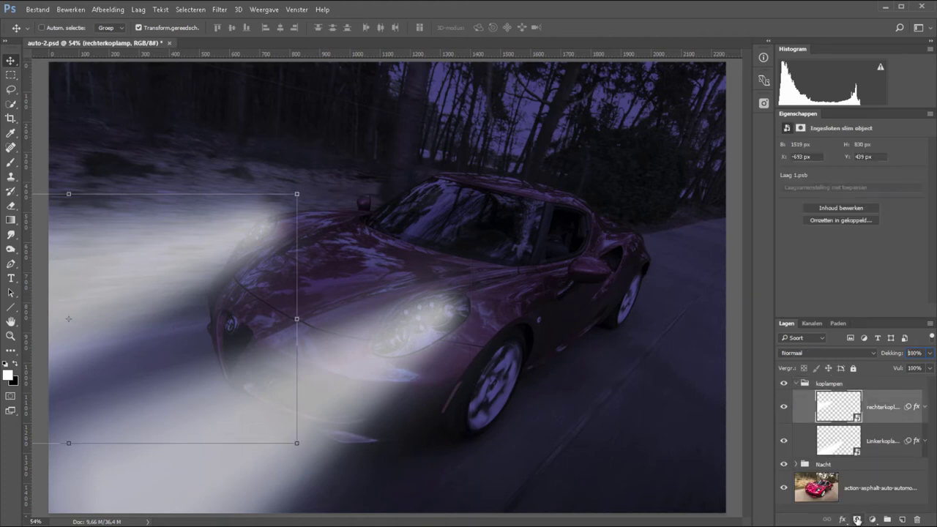
click(858, 519)
click(11, 162)
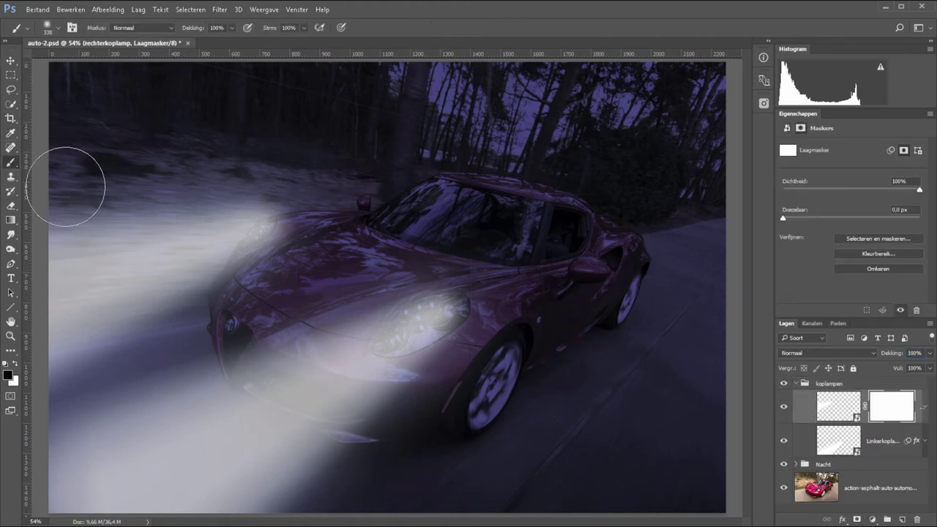
mouse_move(270, 183)
mouse_down()
mouse_move(94, 224)
mouse_move(63, 220)
mouse_up()
key(x)
mouse_move(246, 272)
mouse_down()
mouse_move(268, 265)
mouse_move(105, 303)
mouse_move(274, 211)
mouse_up()
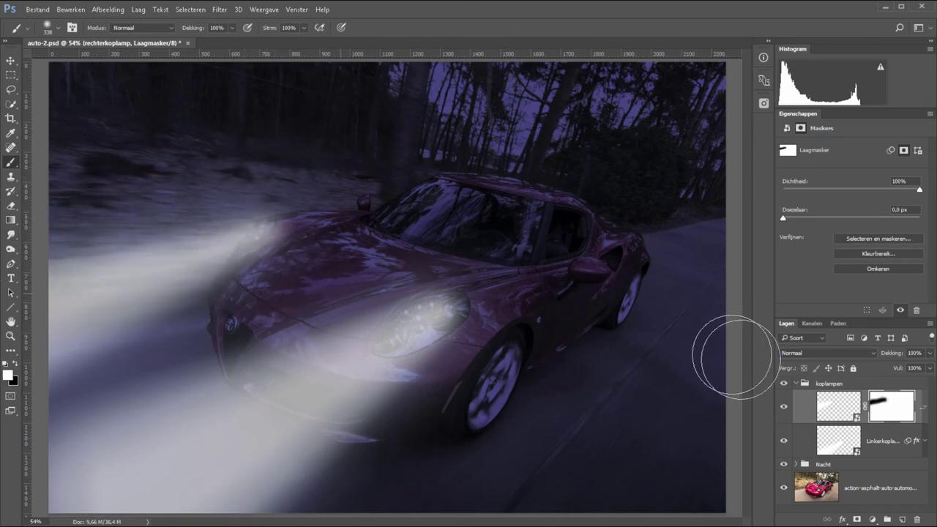
Raise the koplampen group opacity to 78% and give the group a layer mask.
click(839, 385)
drag(889, 354, 908, 355)
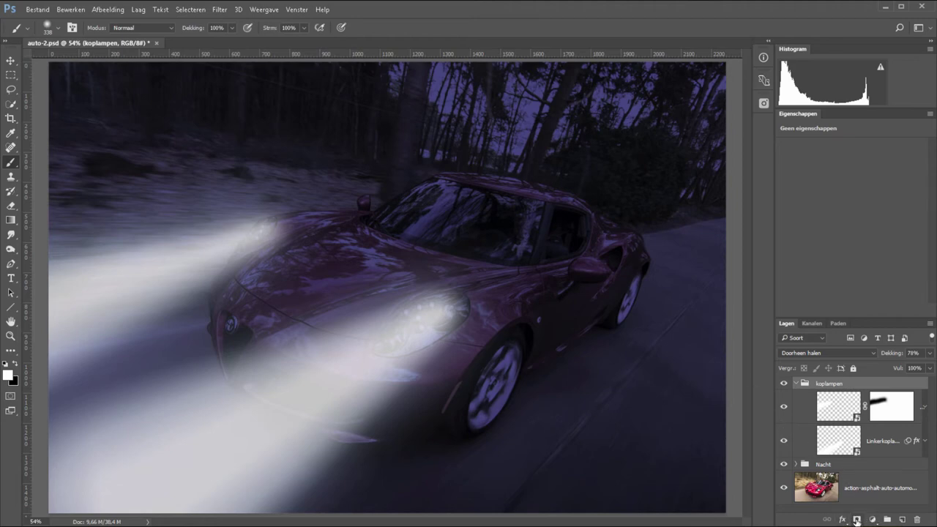
click(857, 519)
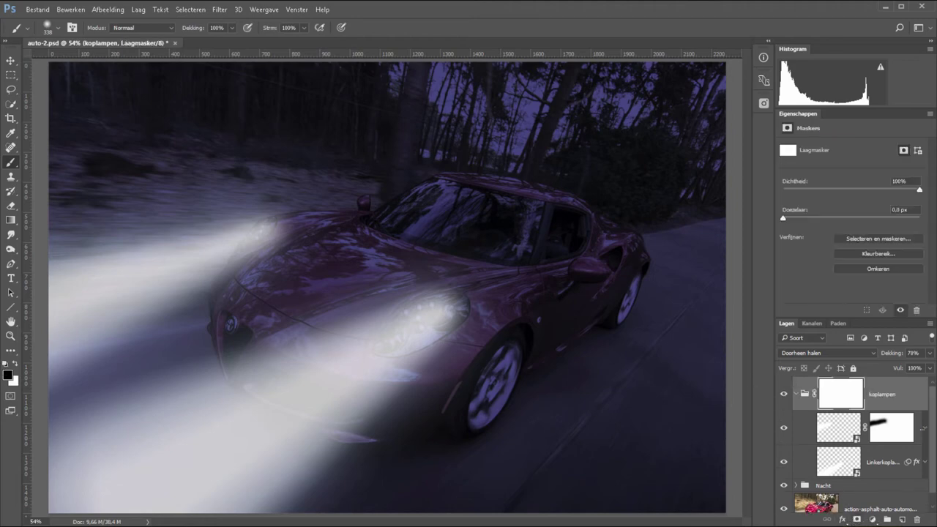
Draw a white-to-black gradient on the koplampen mask from the car front toward the lower left.
click(11, 222)
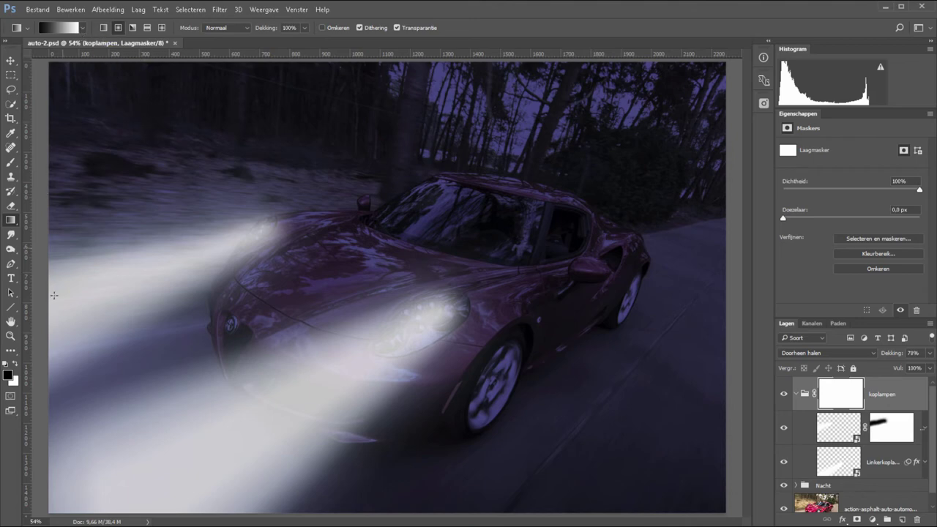
click(16, 365)
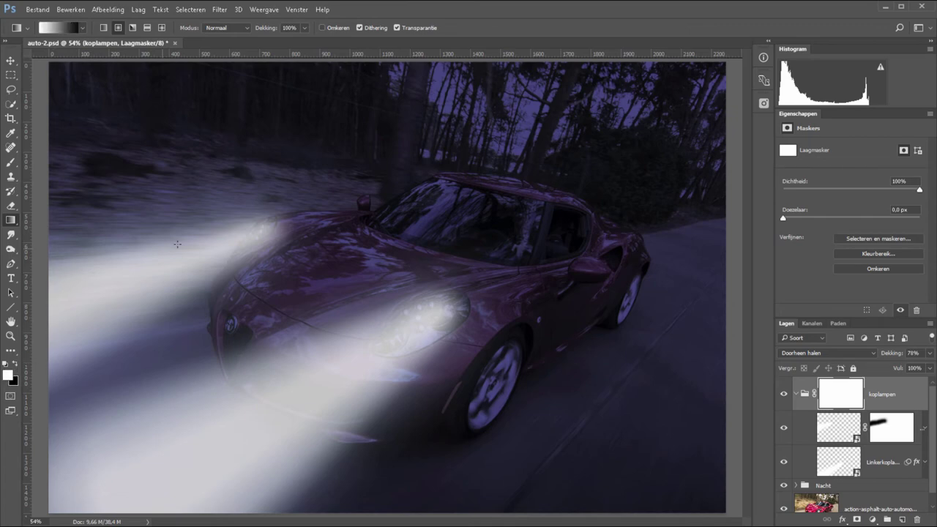
drag(370, 273, 53, 442)
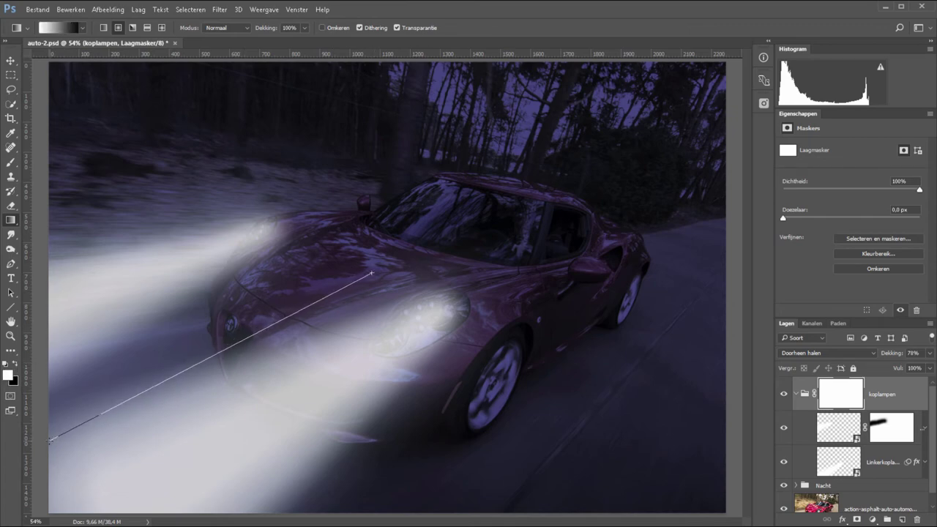
drag(53, 442, 15, 472)
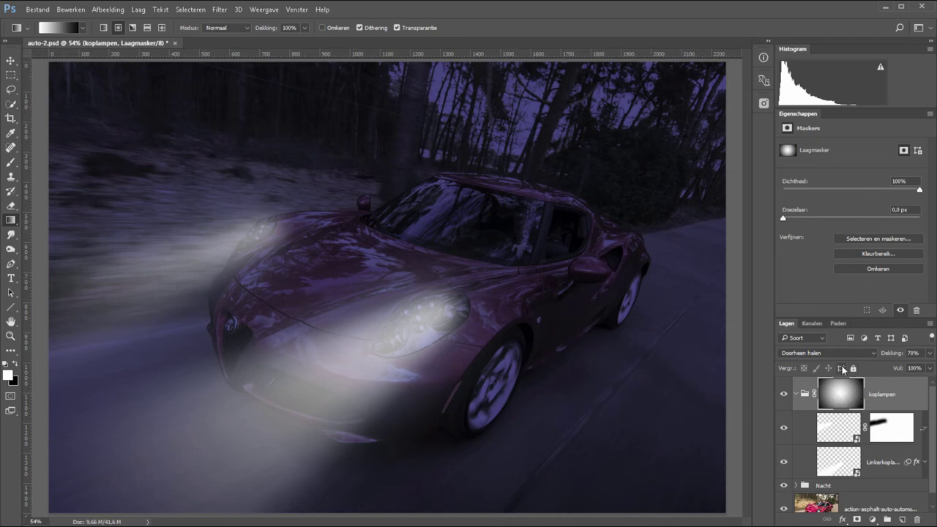
key(ctrl+minus)
key(ctrl+minus)
key(ctrl+minus)
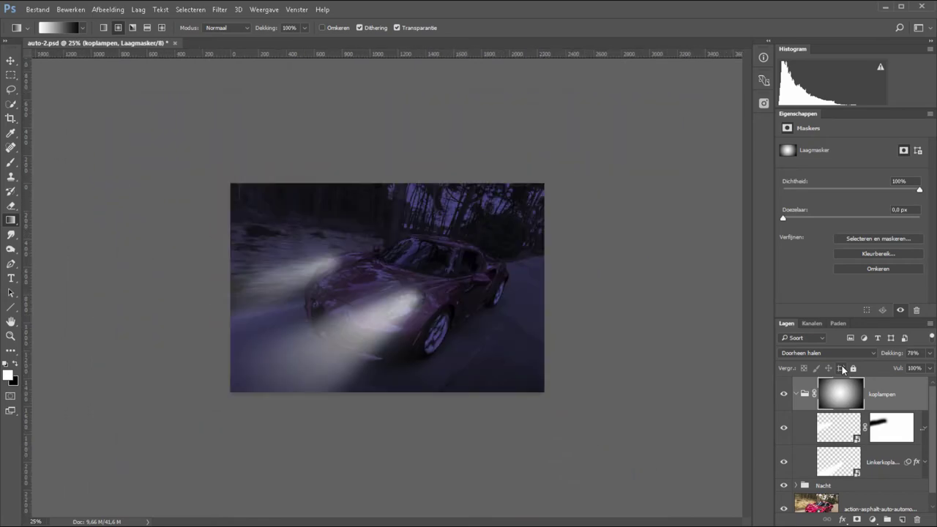
key(alt+BackSpace)
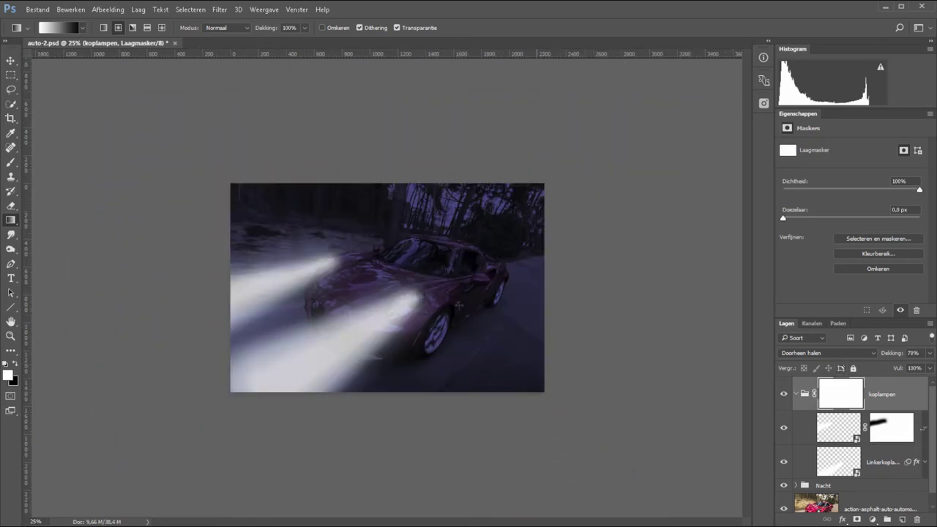
drag(365, 285, 95, 438)
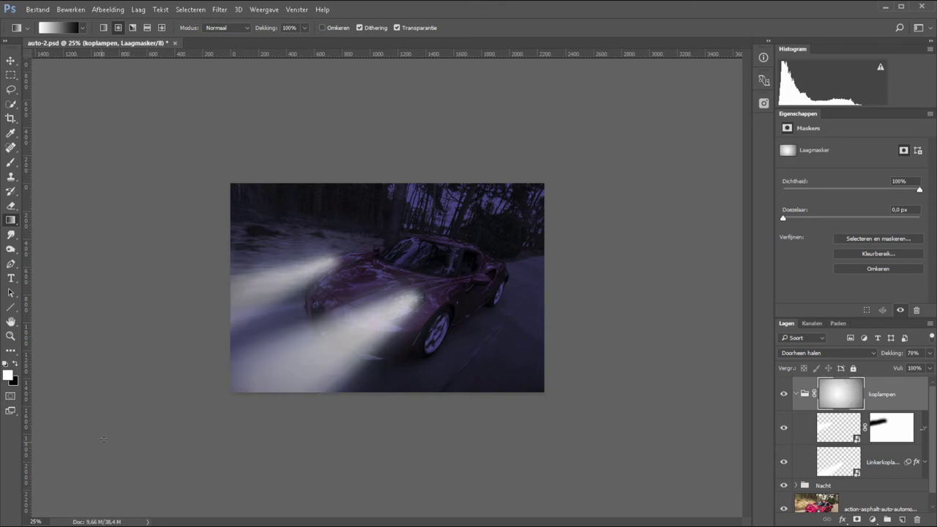
drag(354, 296, 150, 414)
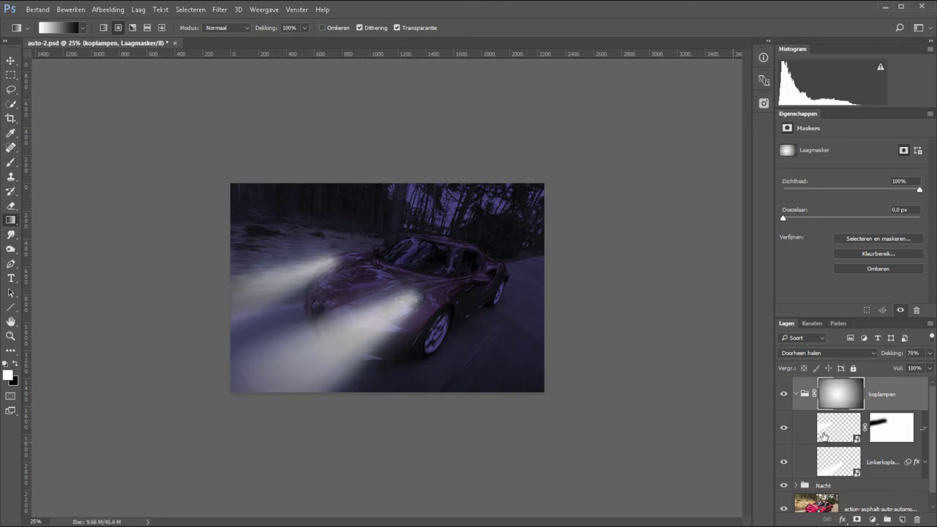
Zoom to 50%, add a new empty layer, and hide rechterkoplamp and Linkerkoplamp.
key(z)
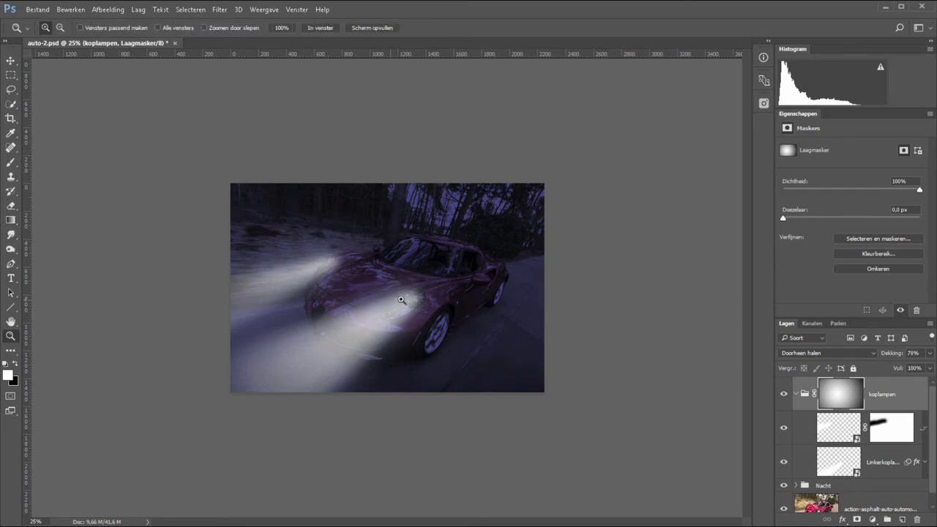
click(398, 298)
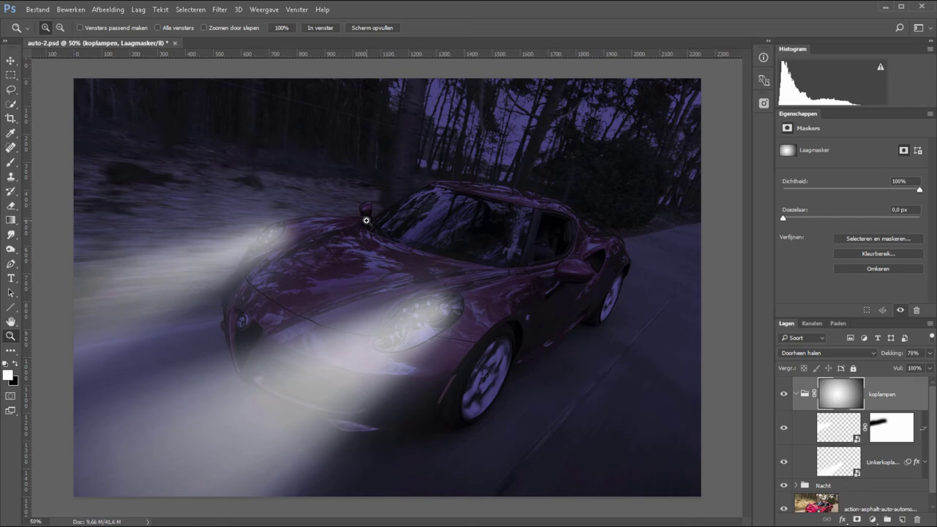
click(903, 519)
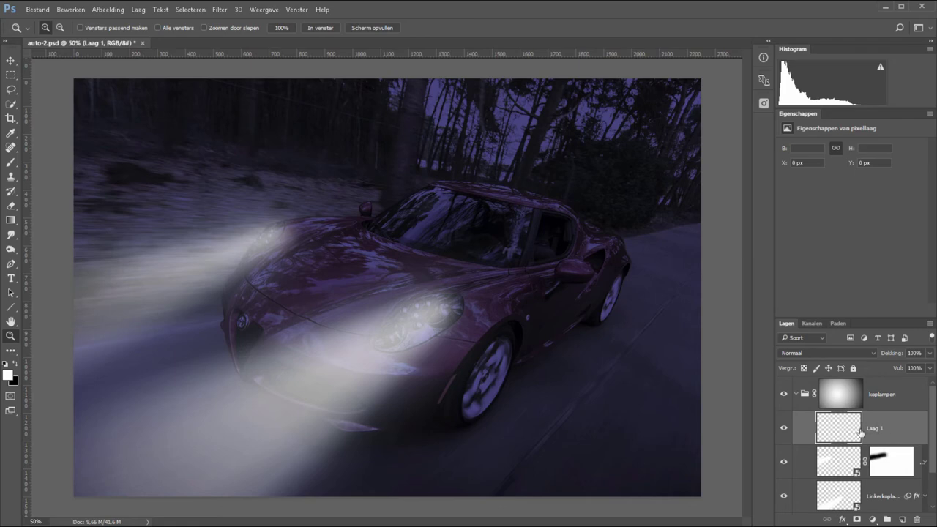
click(784, 461)
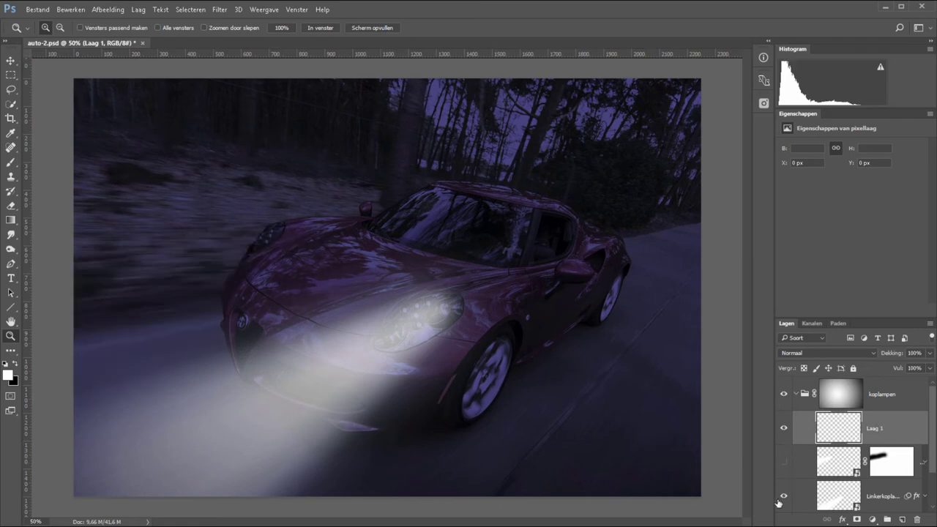
click(785, 495)
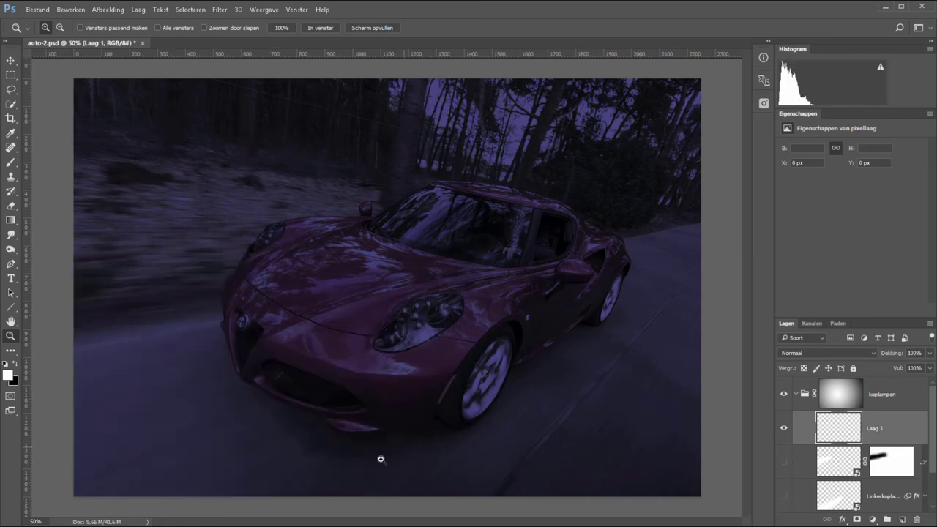
Lasso the road area ahead of the car on Laag 1 and fill it white.
key(l)
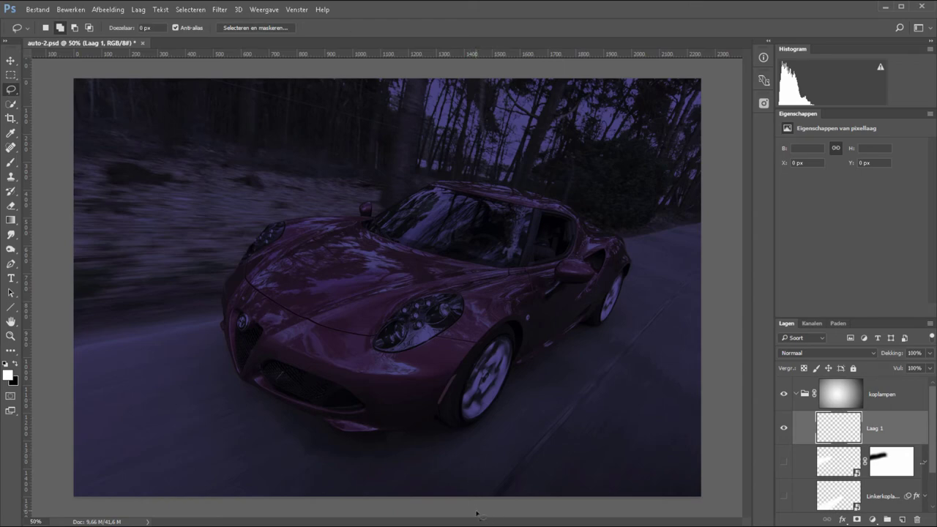
mouse_move(476, 514)
mouse_down()
mouse_move(462, 296)
mouse_move(427, 303)
mouse_move(377, 354)
mouse_move(300, 349)
mouse_move(245, 299)
mouse_move(291, 228)
mouse_move(168, 194)
mouse_move(55, 260)
mouse_move(168, 513)
mouse_up()
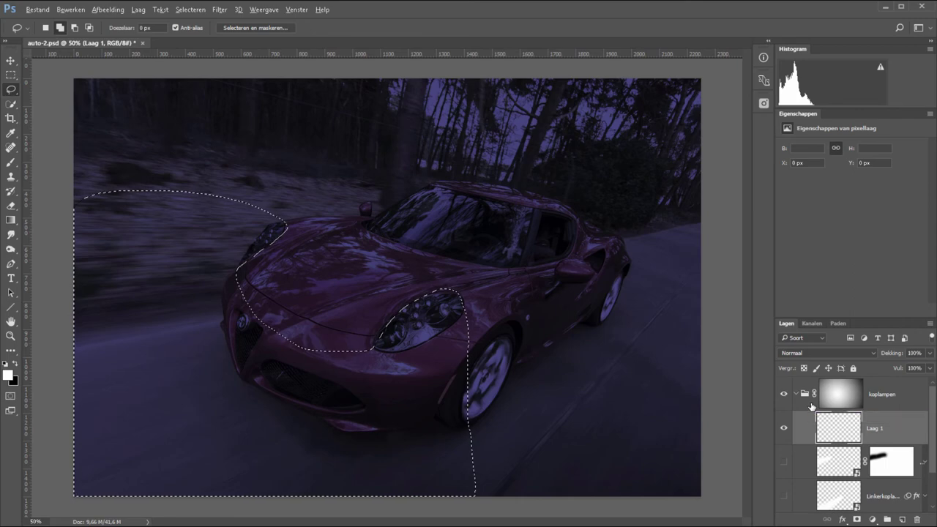
key(alt+BackSpace)
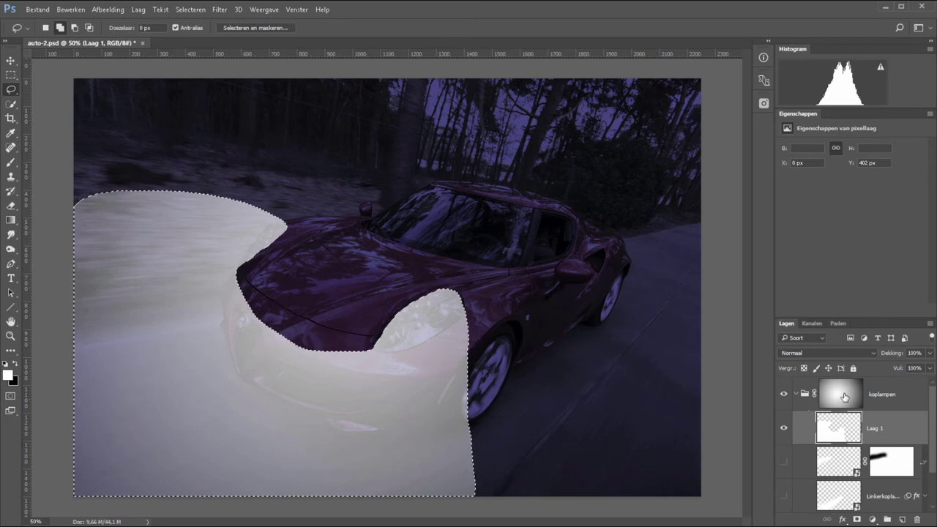
Disable the koplampen group's mask, set its opacity to 98%, and deselect.
shift+click(841, 395)
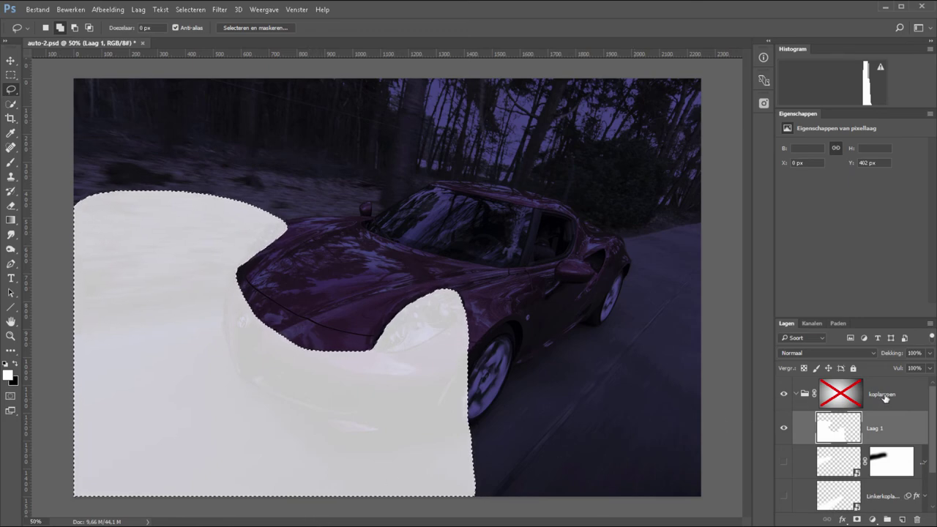
click(883, 395)
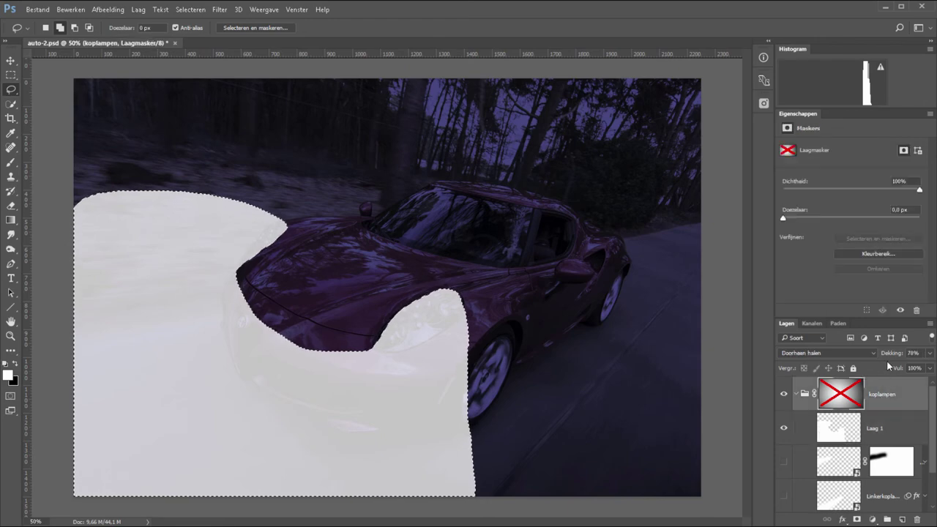
drag(888, 356, 921, 368)
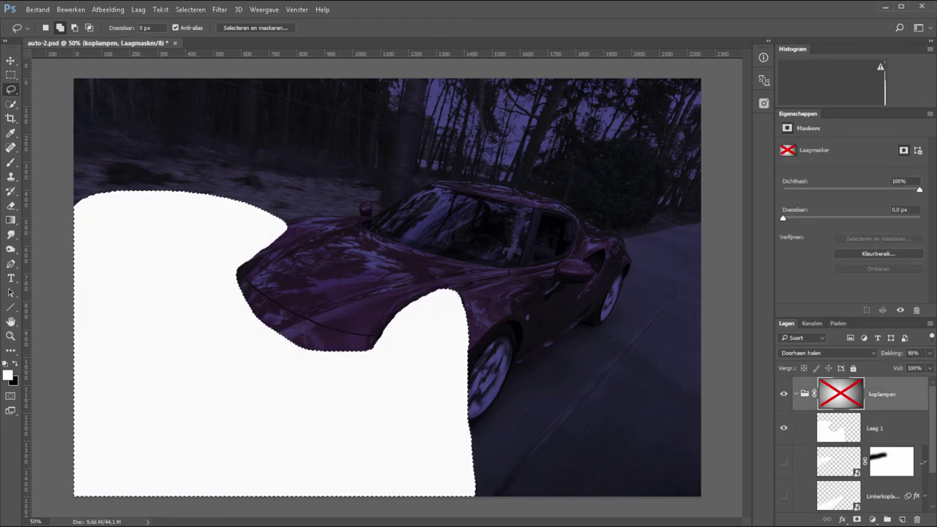
key(ctrl+d)
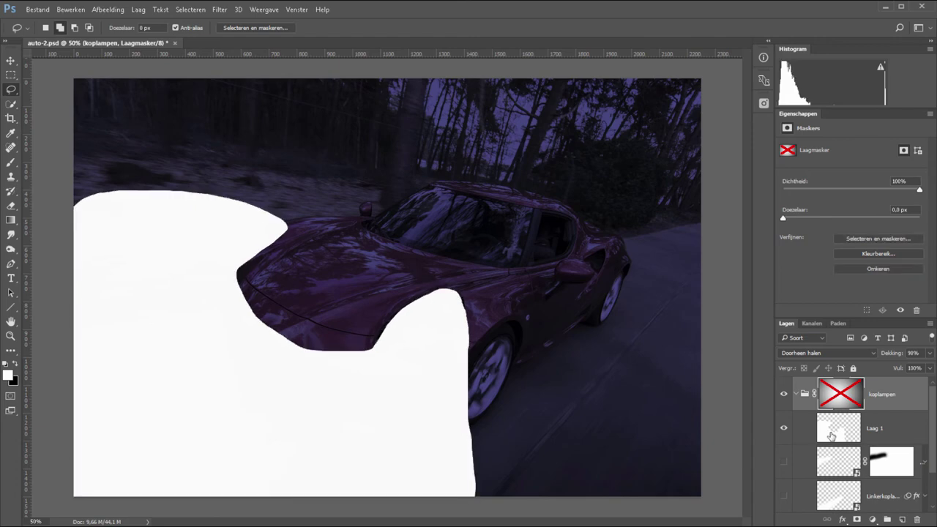
Give Laag 1's white shape a 130.2 px Gaussian Blur and re-enable the koplampen mask.
click(832, 435)
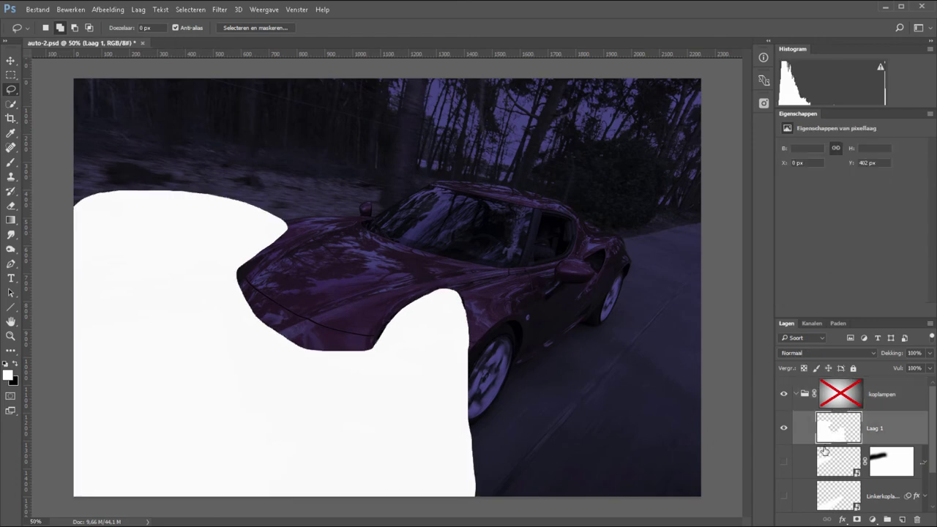
click(219, 9)
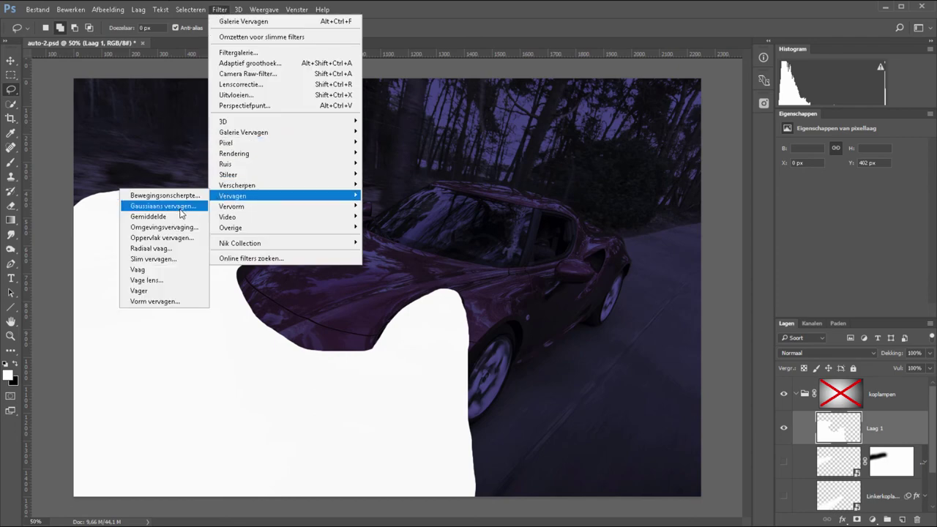
click(183, 206)
drag(586, 261, 627, 264)
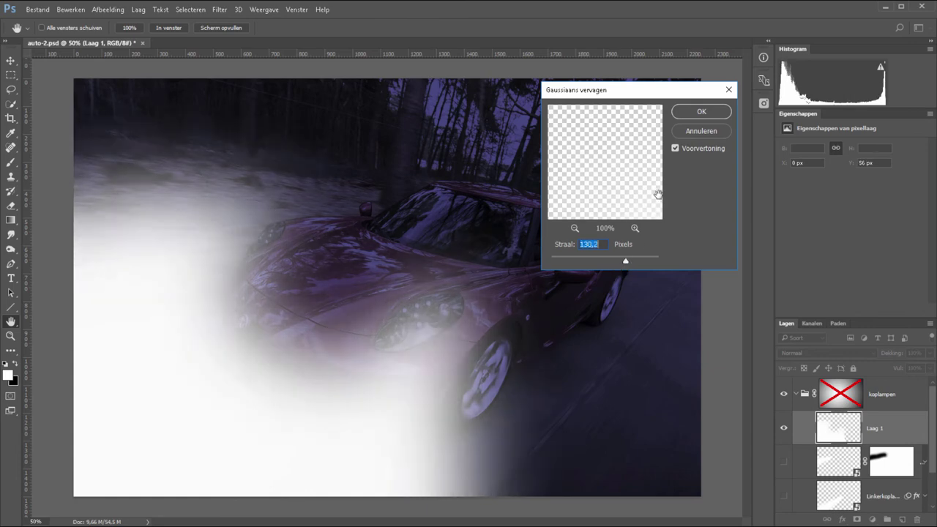
click(701, 111)
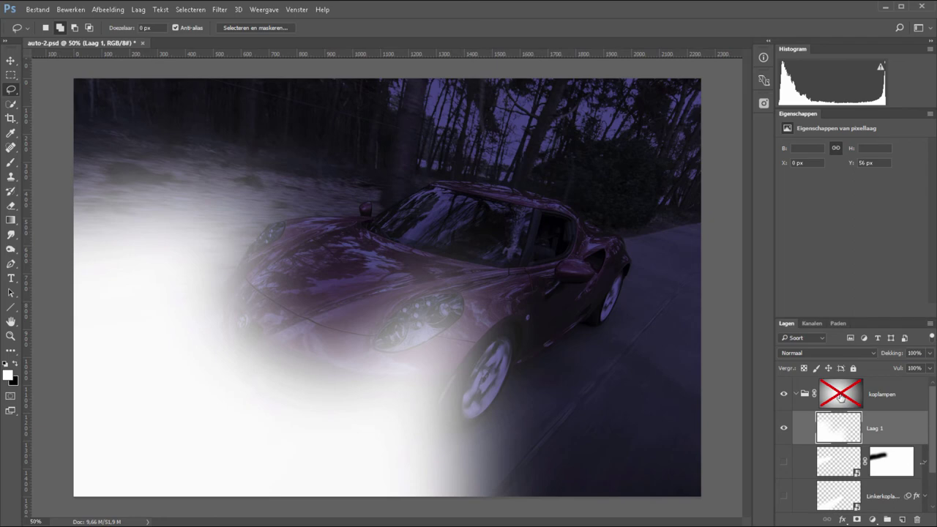
shift+click(840, 395)
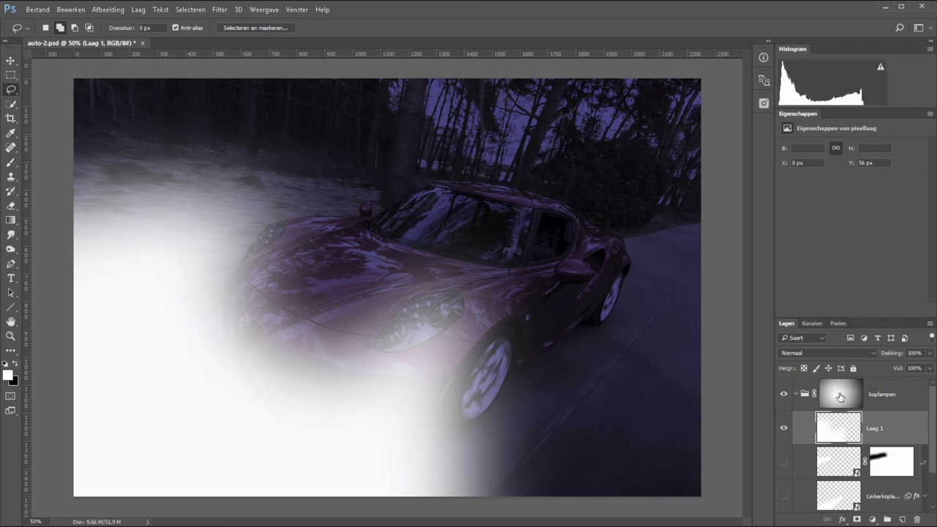
Show both beam layers, fade Laag 1 to about 42% and the koplampen group to 81%.
click(784, 462)
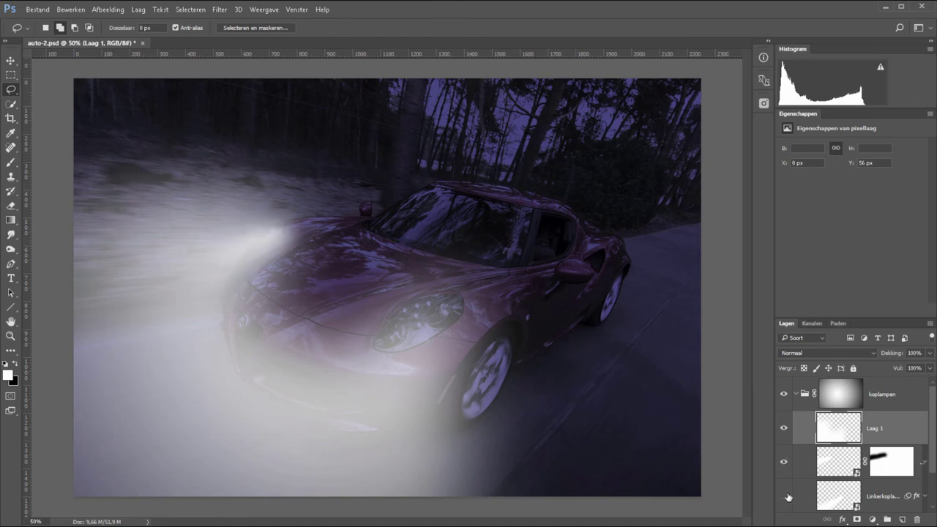
click(785, 496)
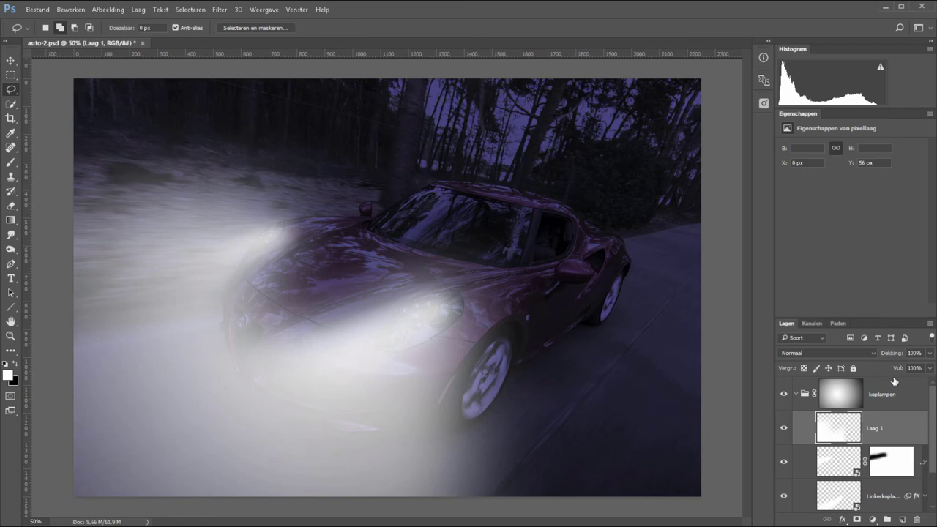
drag(897, 355, 889, 356)
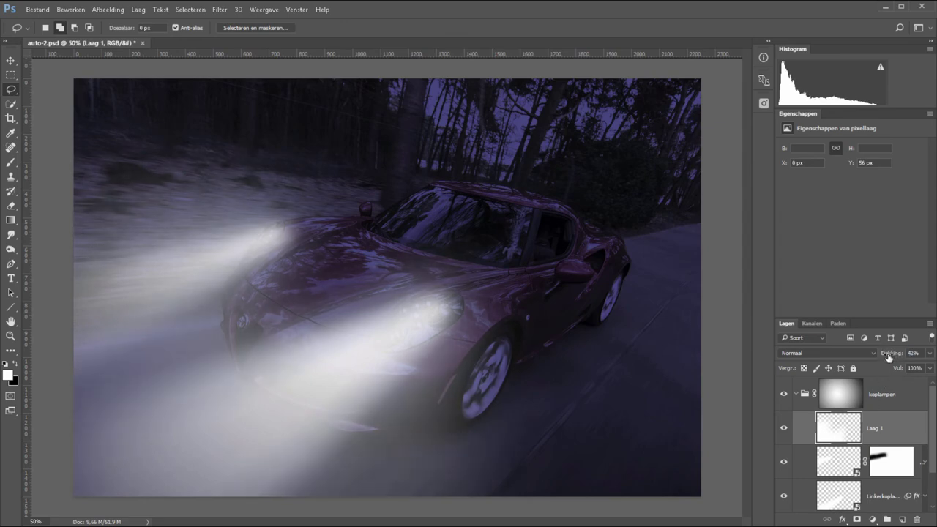
click(893, 398)
drag(891, 357, 888, 357)
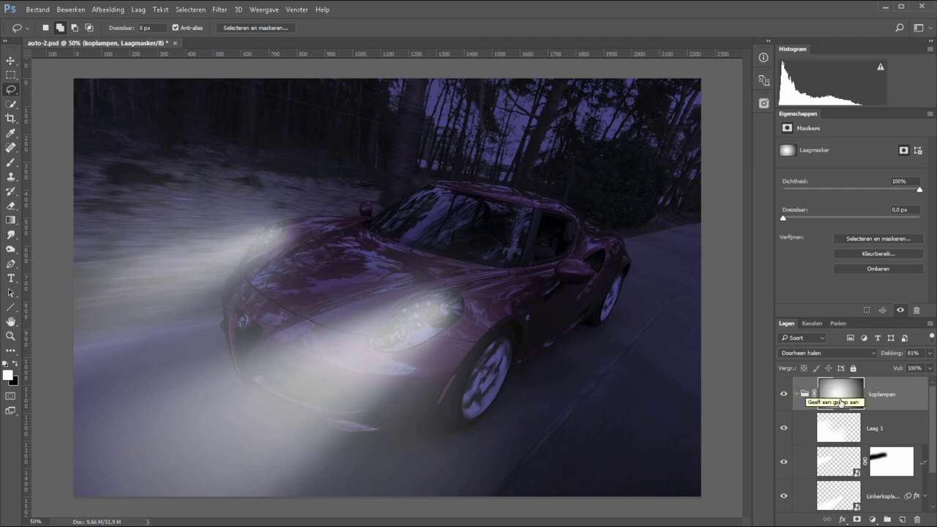
Add a ff0000 Solid Color fill layer above koplampen at 12% opacity.
key(b)
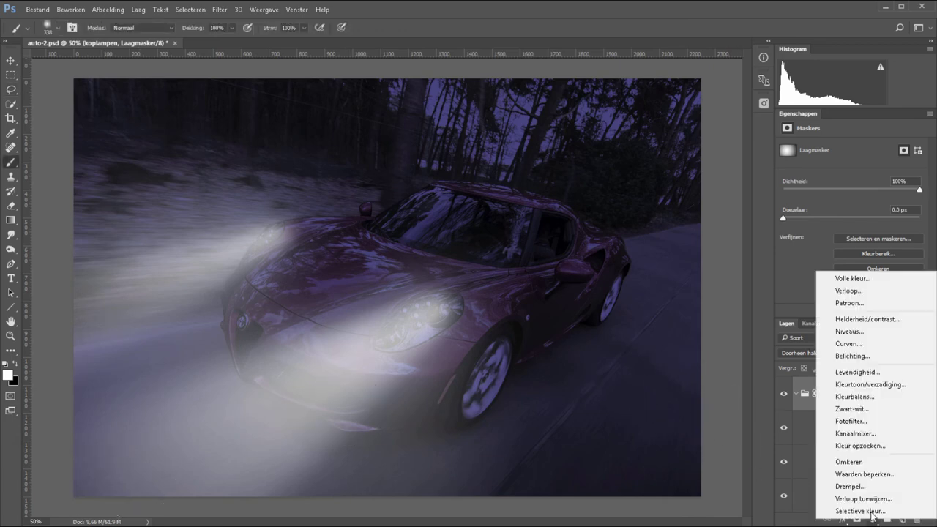
click(872, 519)
click(853, 278)
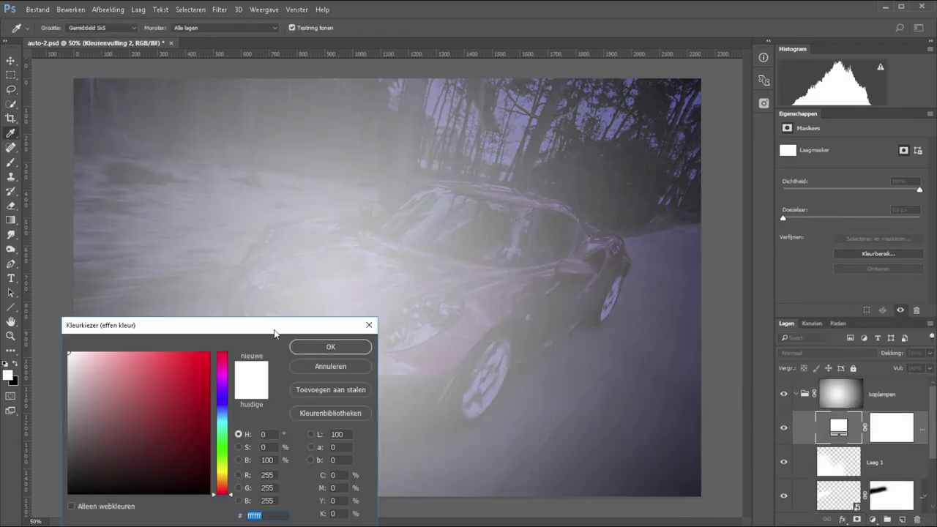
click(179, 374)
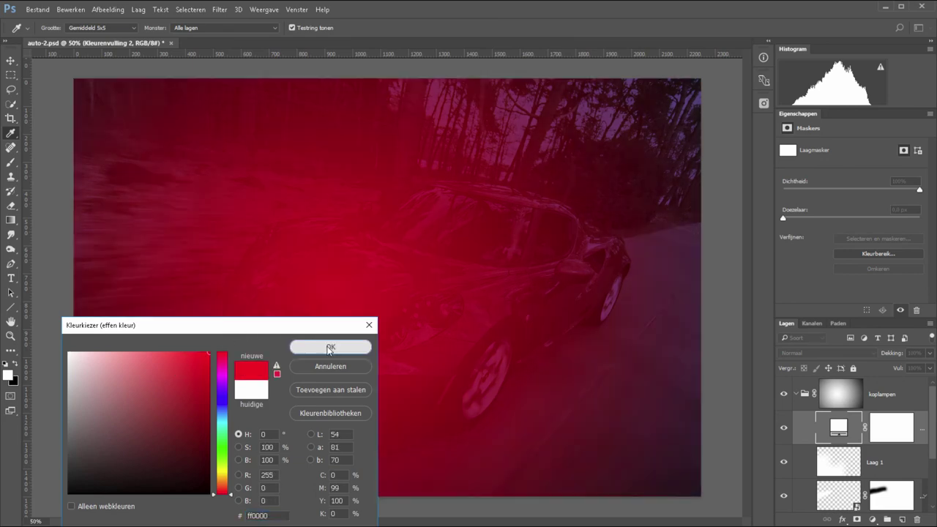
click(330, 347)
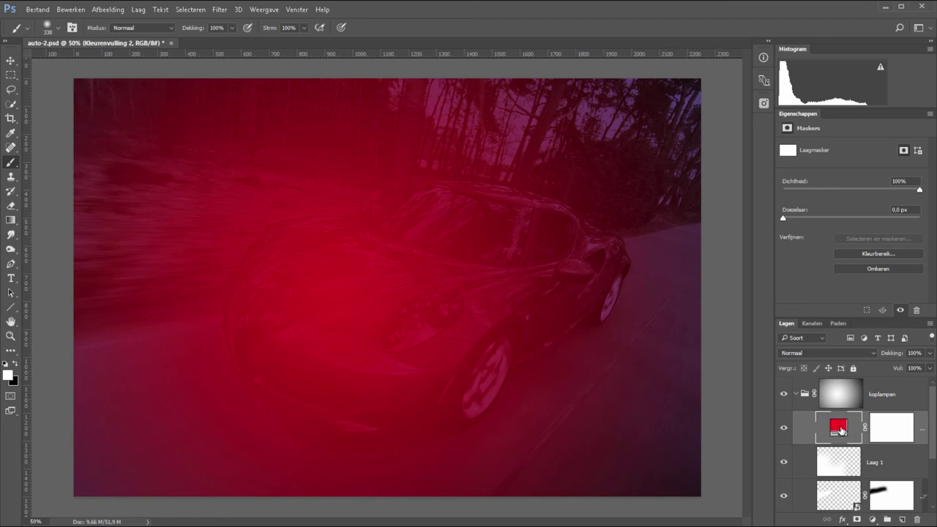
drag(841, 430, 839, 378)
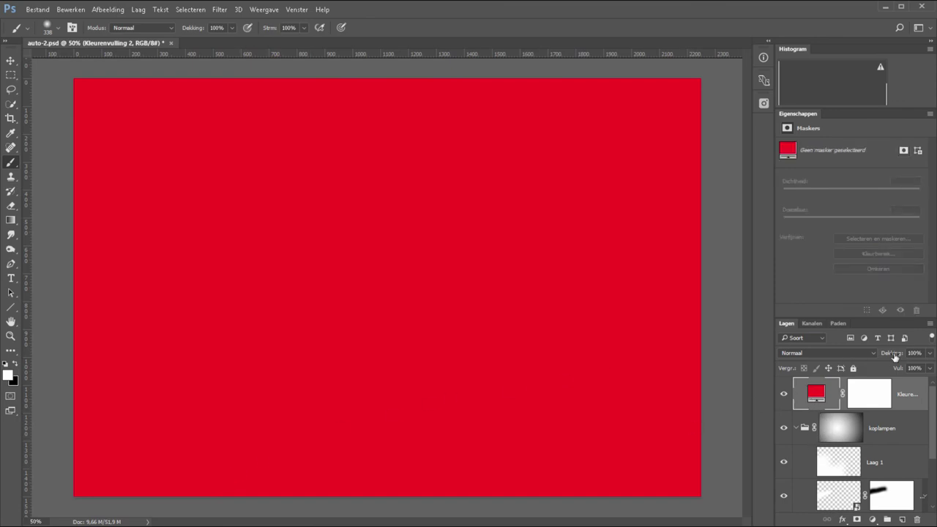
drag(894, 356, 887, 354)
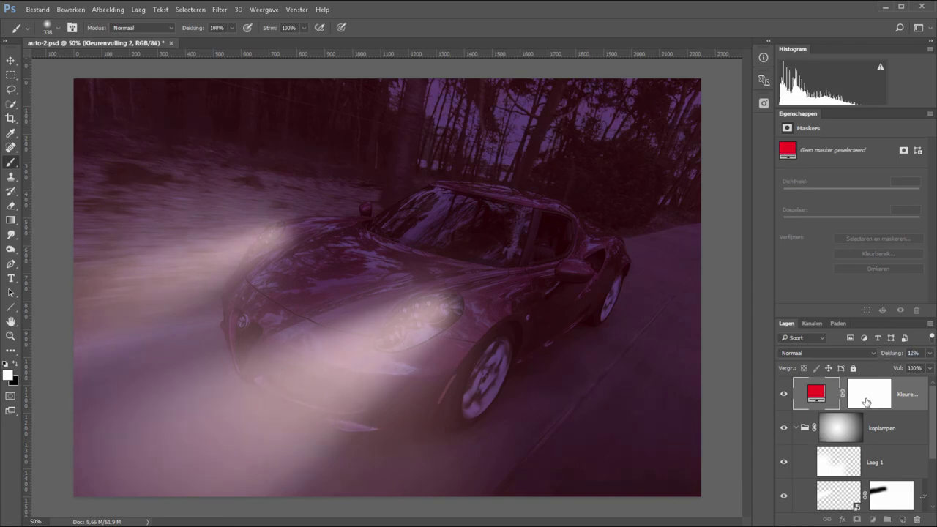
Invert the Kleurenvulling 2 mask to solid black, then zoom in on the car's rear.
click(871, 397)
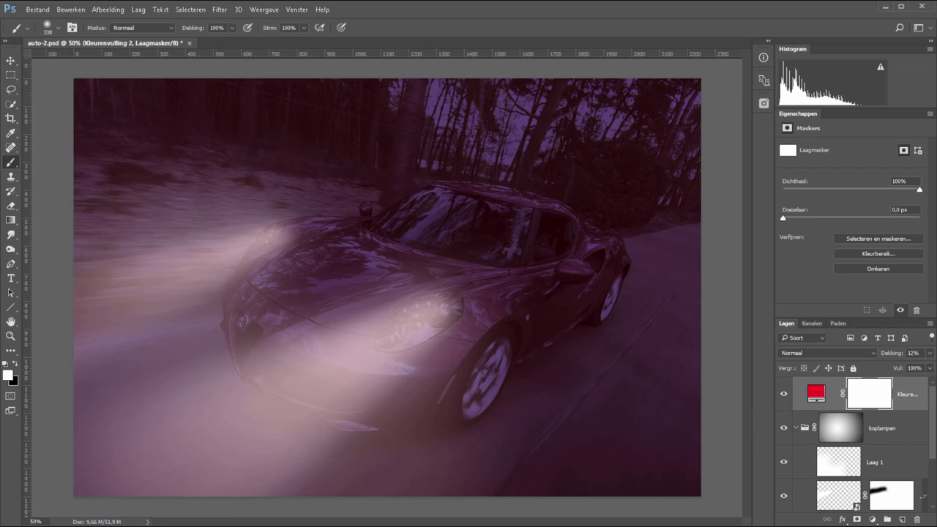
key(ctrl+i)
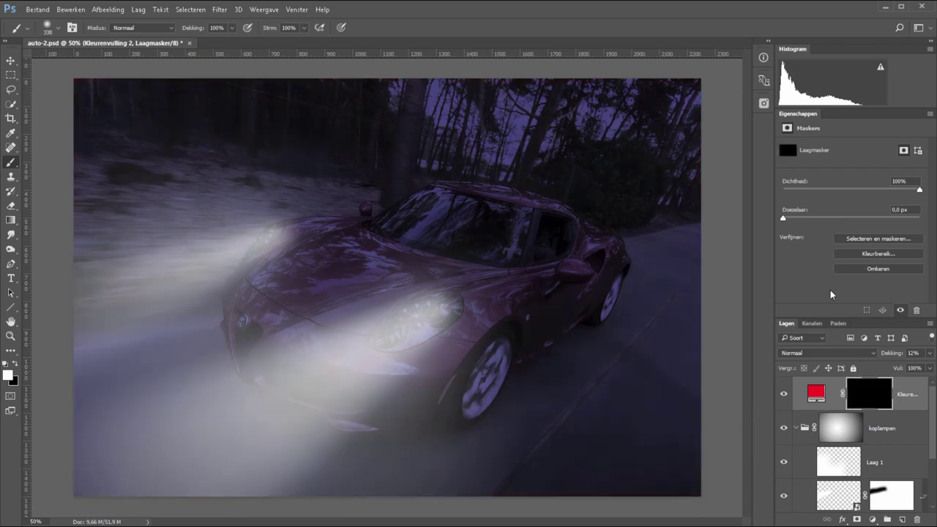
key(z)
mouse_move(490, 357)
mouse_down()
mouse_move(745, 142)
mouse_move(726, 133)
mouse_up()
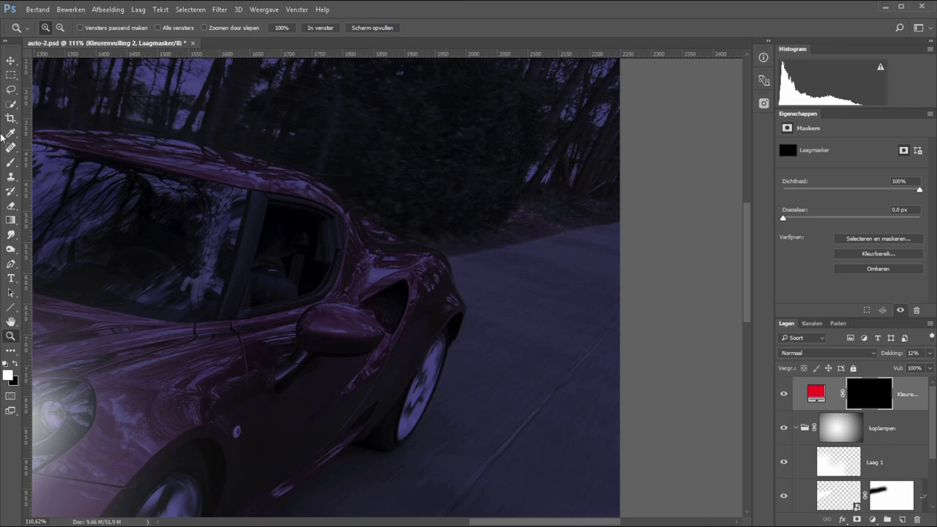
Paint the red glow onto the road behind the car, then mask it off the rear fender with a 69 px black brush.
click(12, 162)
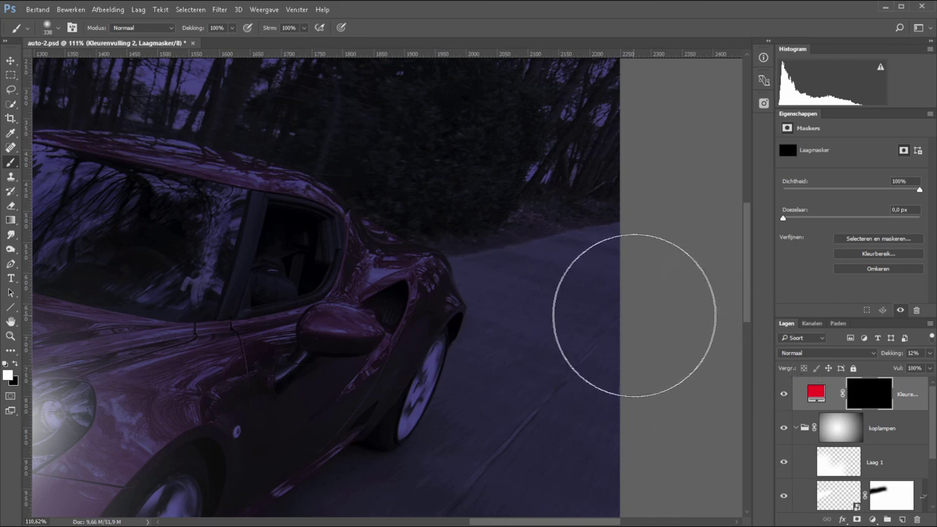
mouse_move(413, 294)
mouse_down()
mouse_move(434, 287)
mouse_move(445, 257)
mouse_move(403, 272)
mouse_up()
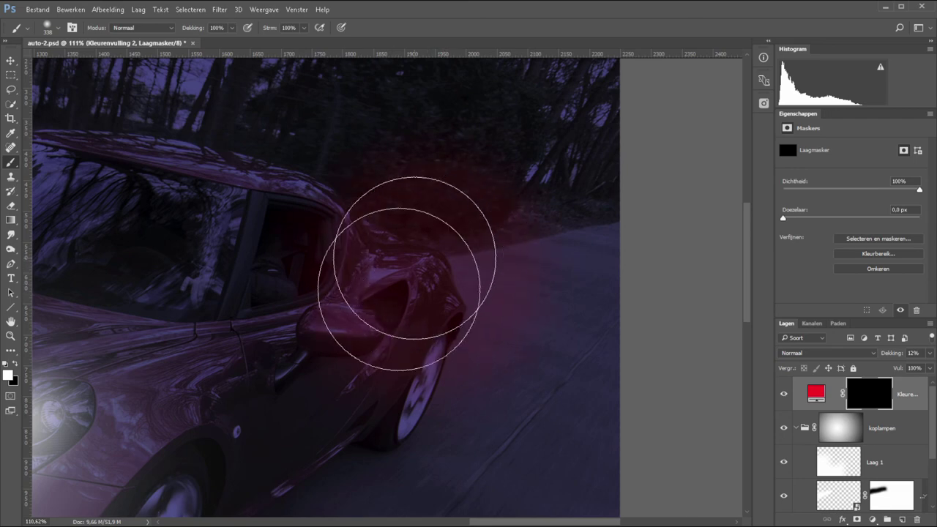
click(14, 366)
right_click(374, 359)
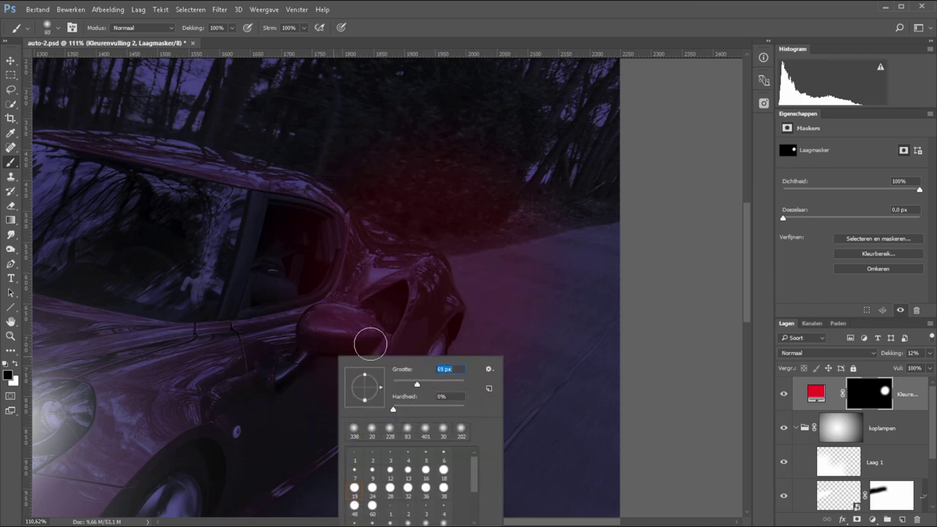
click(372, 336)
mouse_move(411, 342)
mouse_down()
mouse_move(443, 313)
mouse_move(432, 272)
mouse_up()
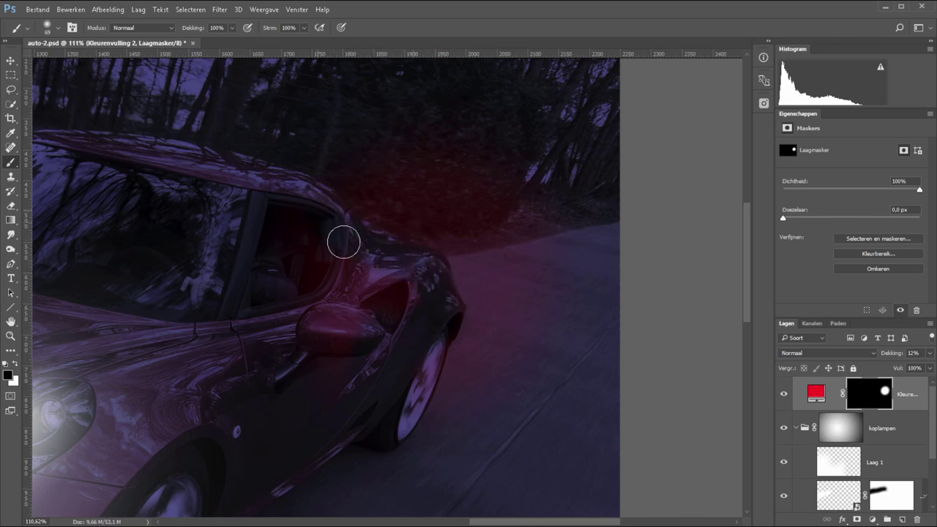
Mask the red off the mirror, window and bushes, then fit the image on screen.
mouse_move(339, 358)
mouse_down()
mouse_move(301, 326)
mouse_move(305, 268)
mouse_move(289, 318)
mouse_move(386, 355)
mouse_up()
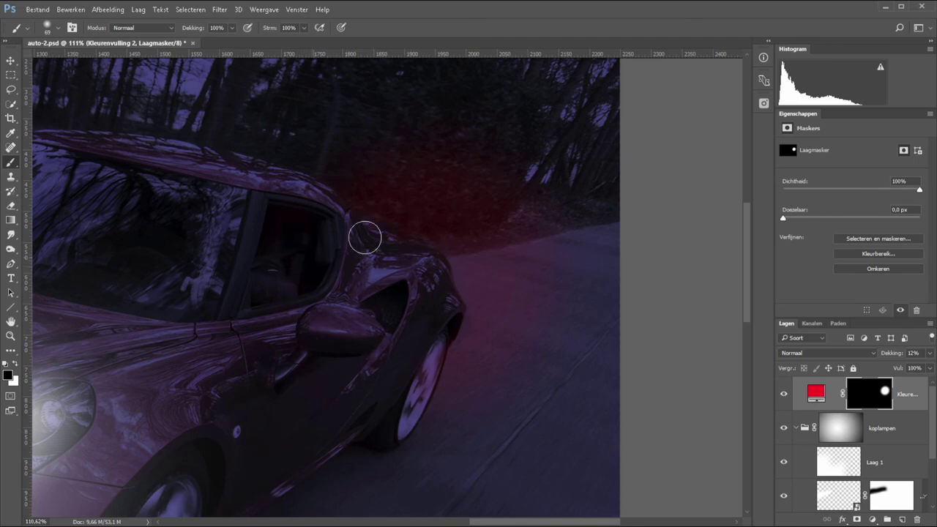
mouse_move(364, 234)
mouse_down()
mouse_move(469, 201)
mouse_move(448, 228)
mouse_move(426, 230)
mouse_move(408, 188)
mouse_move(410, 150)
mouse_move(483, 163)
mouse_up()
right_click(432, 417)
drag(523, 401, 536, 397)
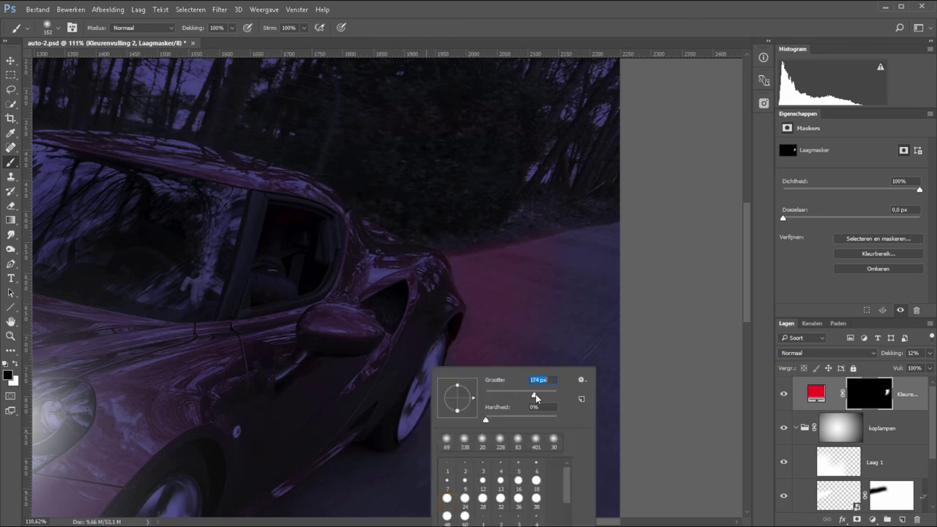
key(Return)
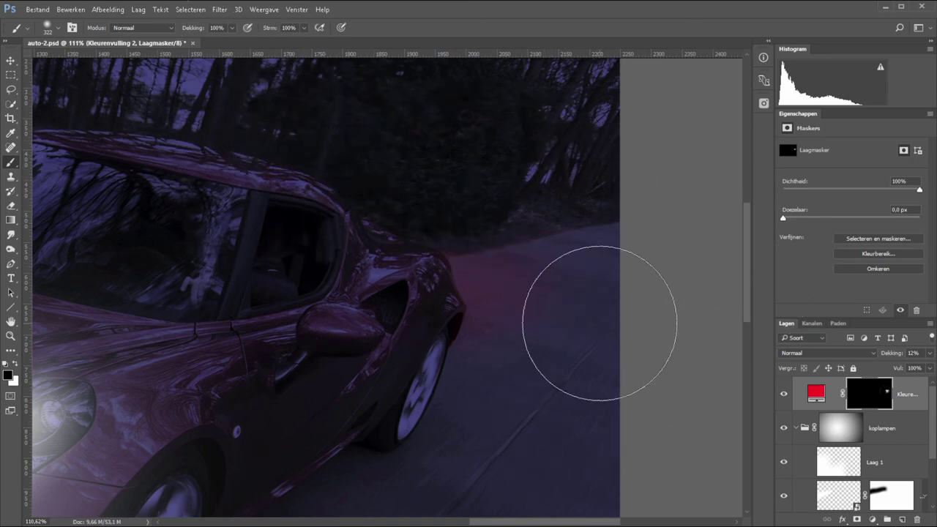
key(ctrl+0)
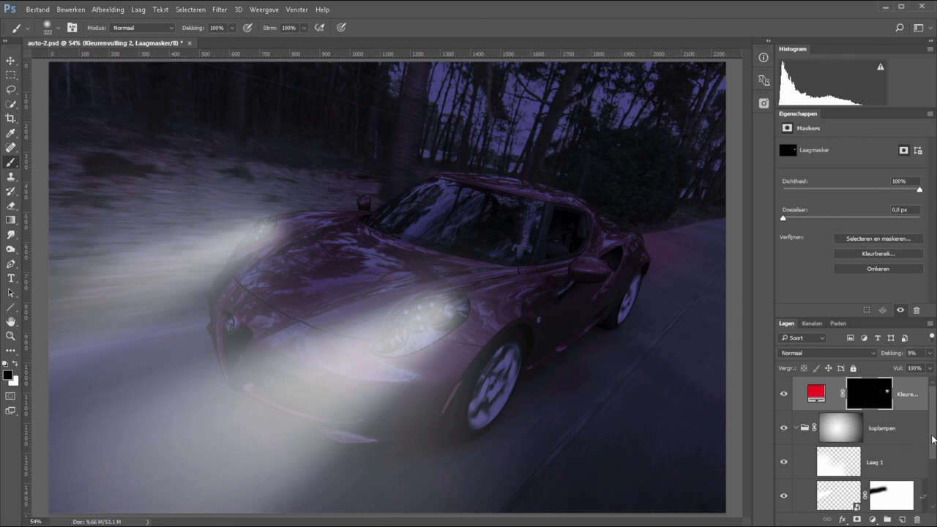
Collapse koplampen, expand Nacht, and pull Curven 1's midpoint lower to darken the scene.
click(796, 429)
click(798, 452)
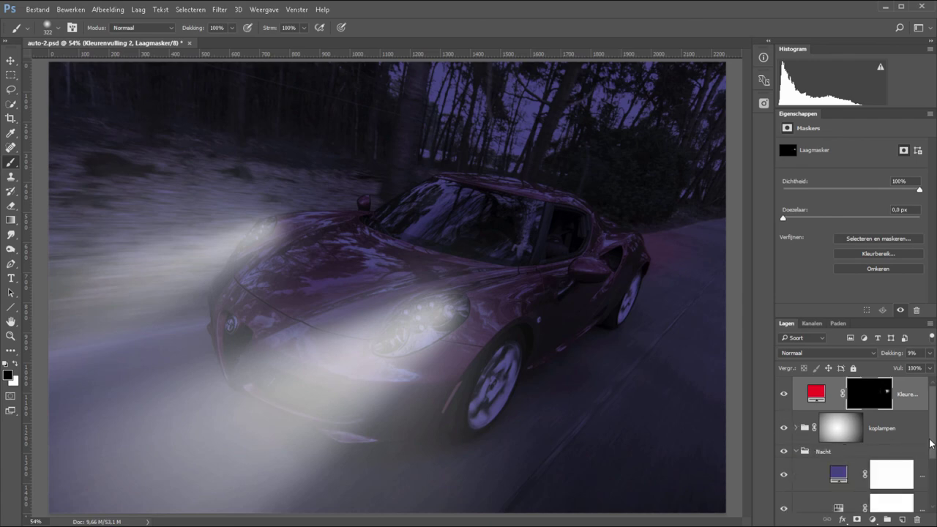
drag(934, 436, 933, 476)
click(839, 467)
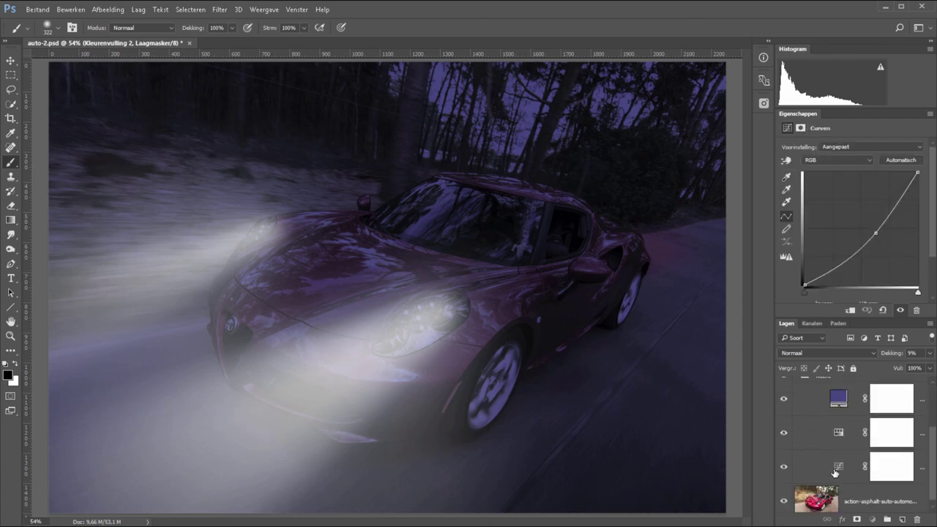
drag(874, 233, 881, 245)
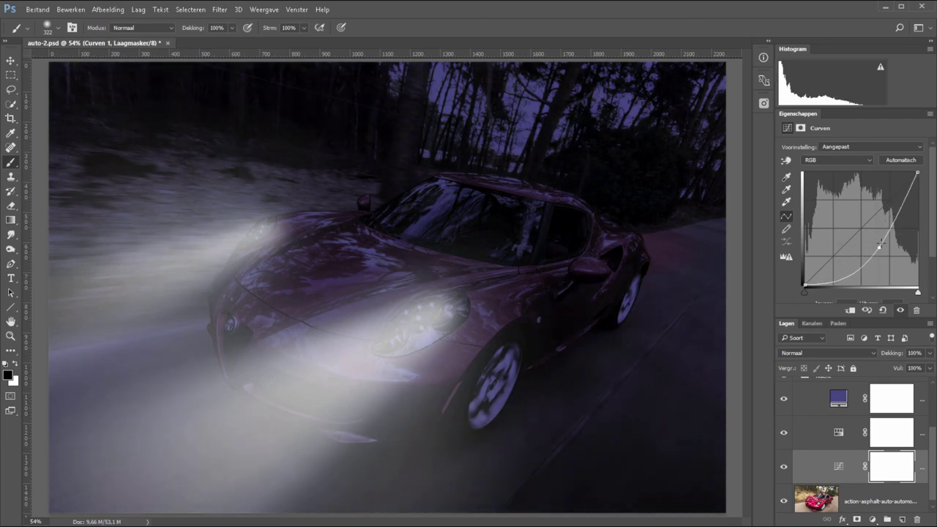